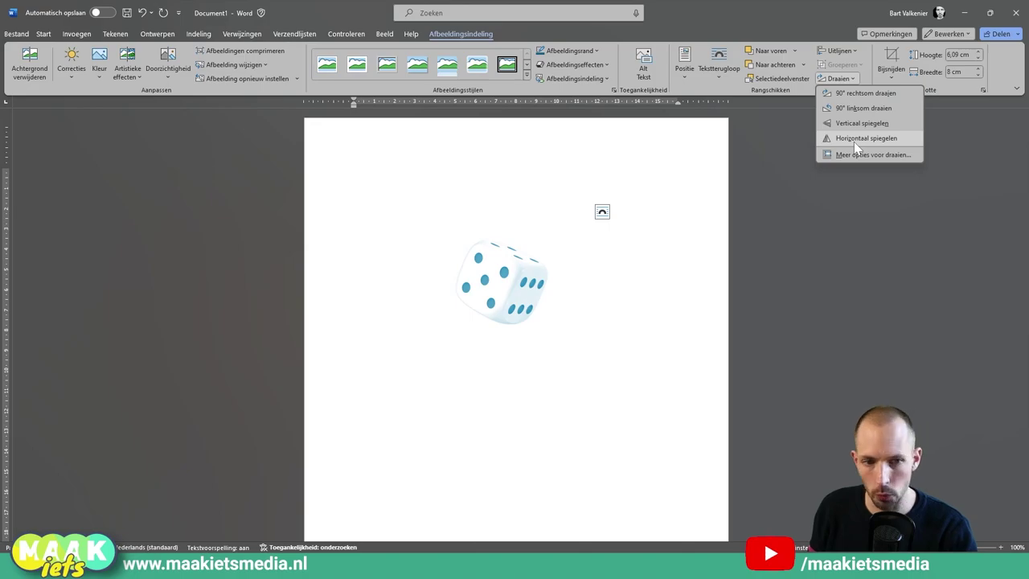
Flip the dice picture horizontally, then check the width requirement for image 2 in the assignment PDF
click(857, 141)
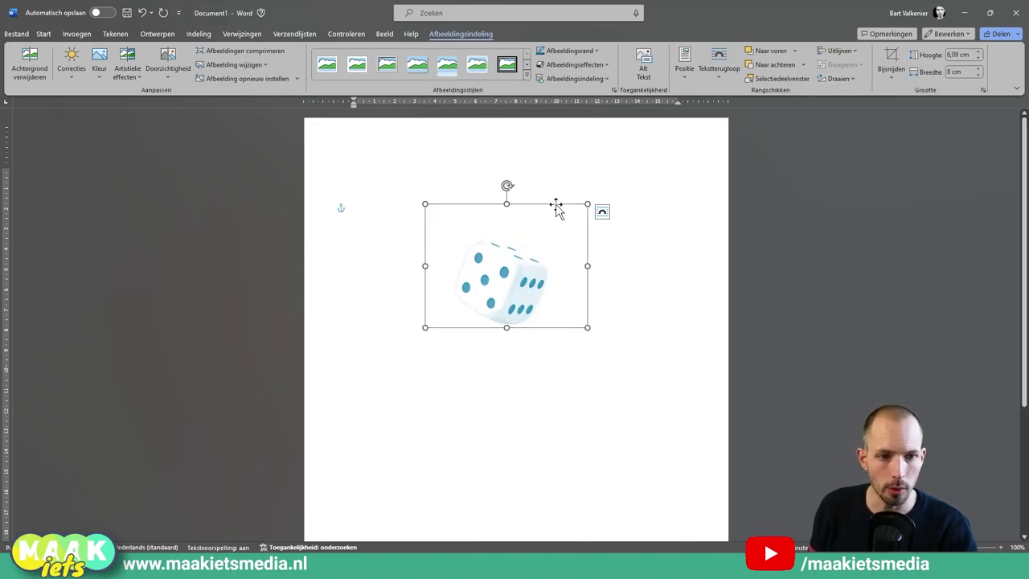
key(alt+Tab)
click(563, 270)
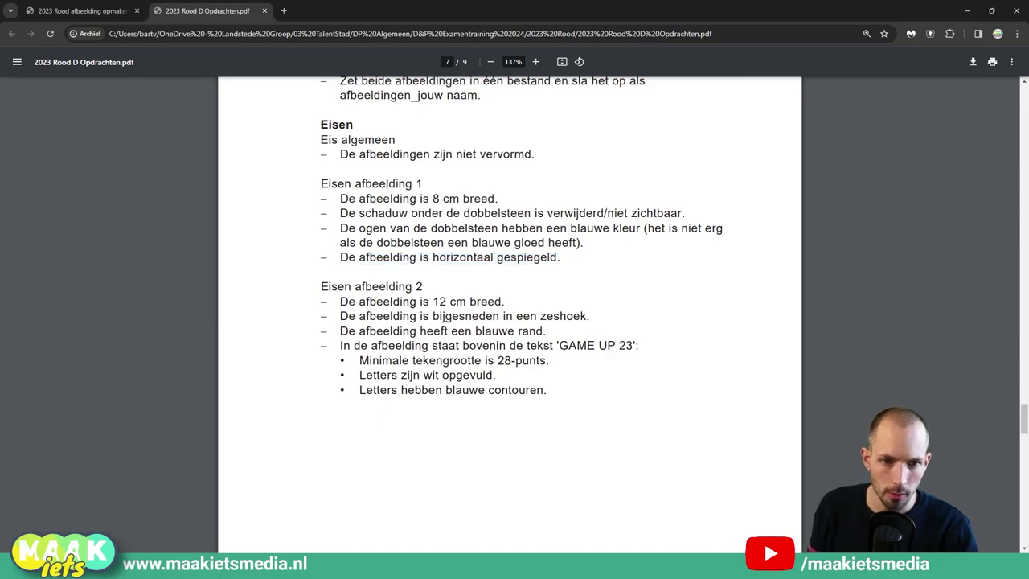
scroll(510, 314, down, 2)
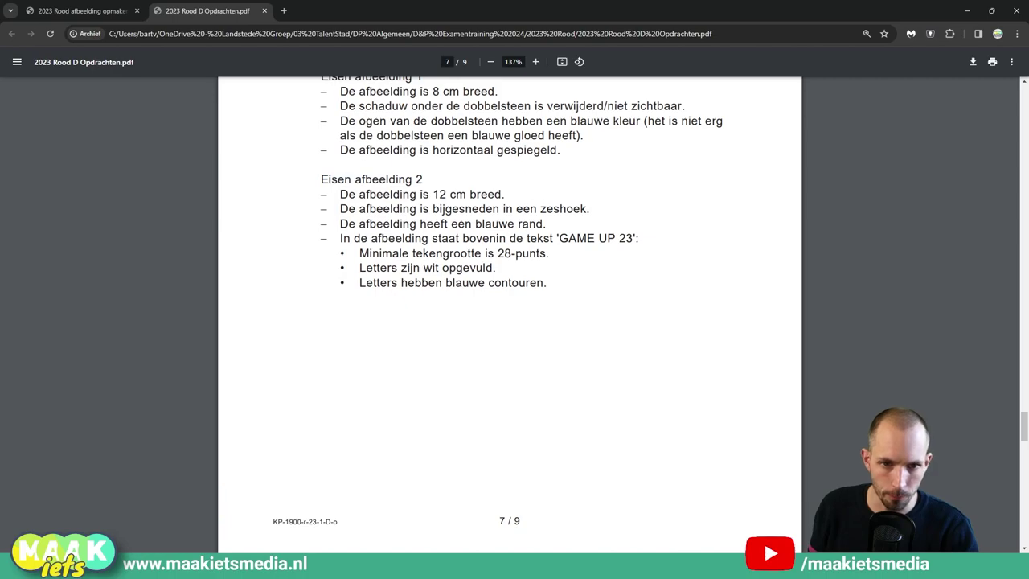
drag(341, 194, 488, 195)
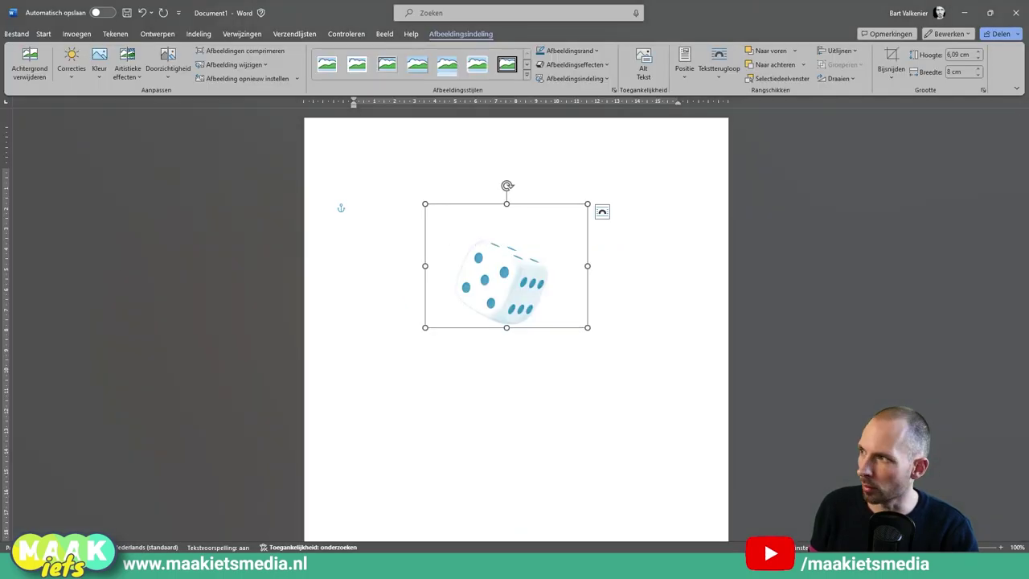
Insert afbeelding_2.jpg from the vr_afbeeldingen_kb folder into the Word document
key(alt+Tab)
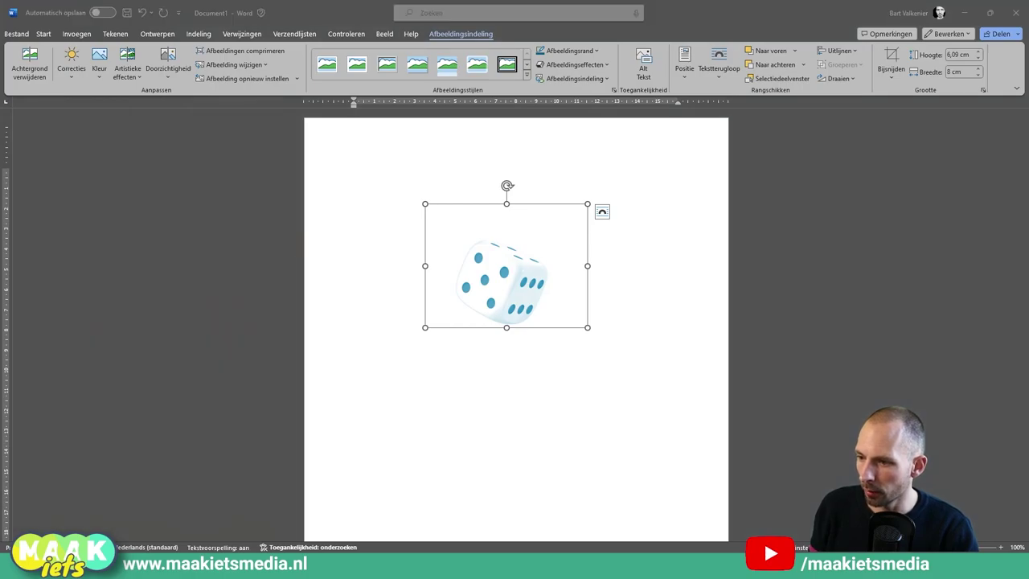
key(alt+Tab)
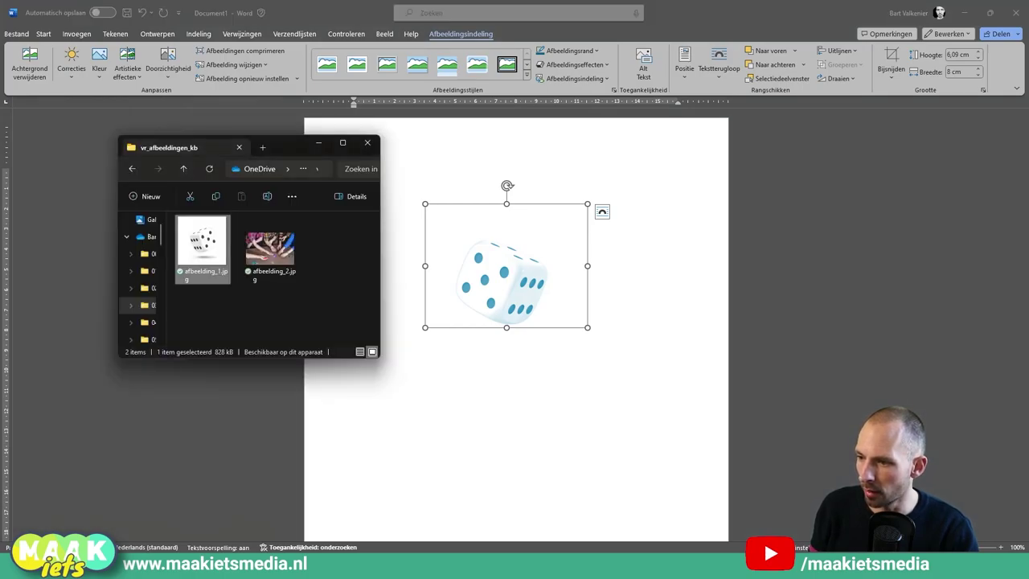
drag(291, 146, 262, 167)
drag(244, 246, 442, 256)
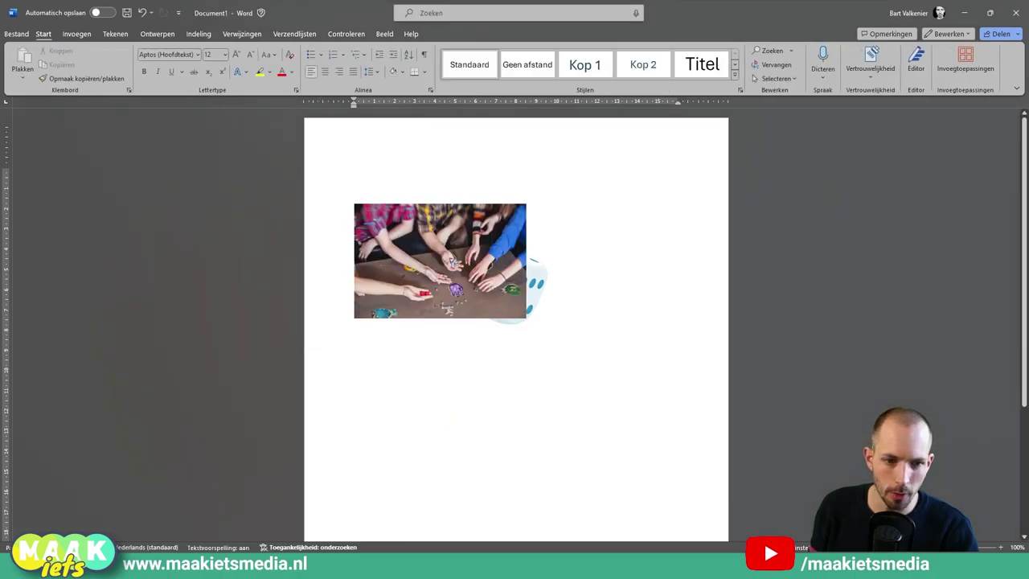
Change the inserted photo's text wrapping so it can be placed freely, and move it below the dice
click(442, 256)
click(541, 212)
click(622, 315)
click(501, 383)
click(452, 290)
drag(453, 290, 510, 447)
scroll(627, 299, down, 5)
scroll(503, 171, up, 1)
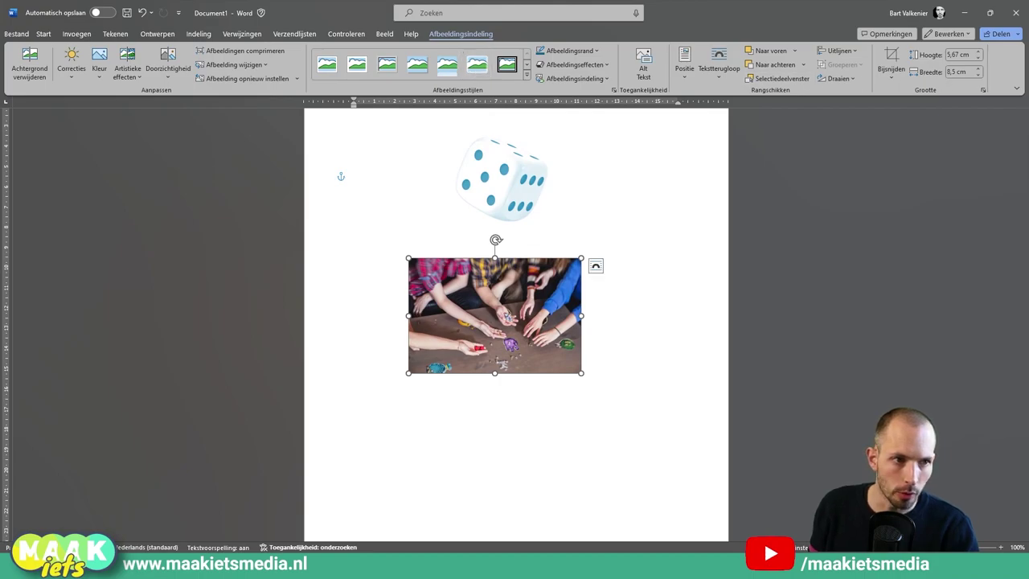
Check the required width in the assignment PDF and set the hands photo's width to 12 cm
key(alt+Tab)
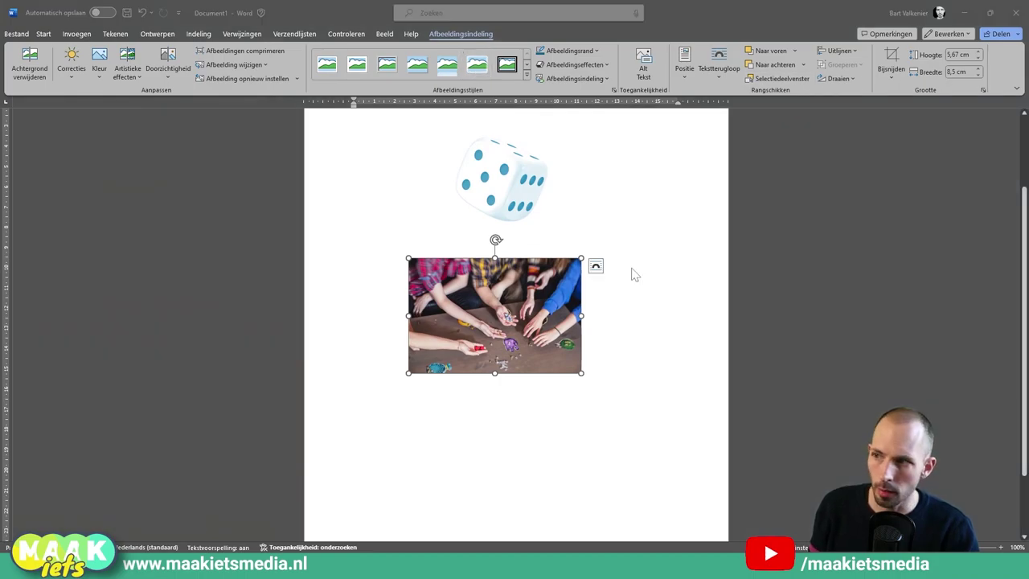
key(alt+Tab)
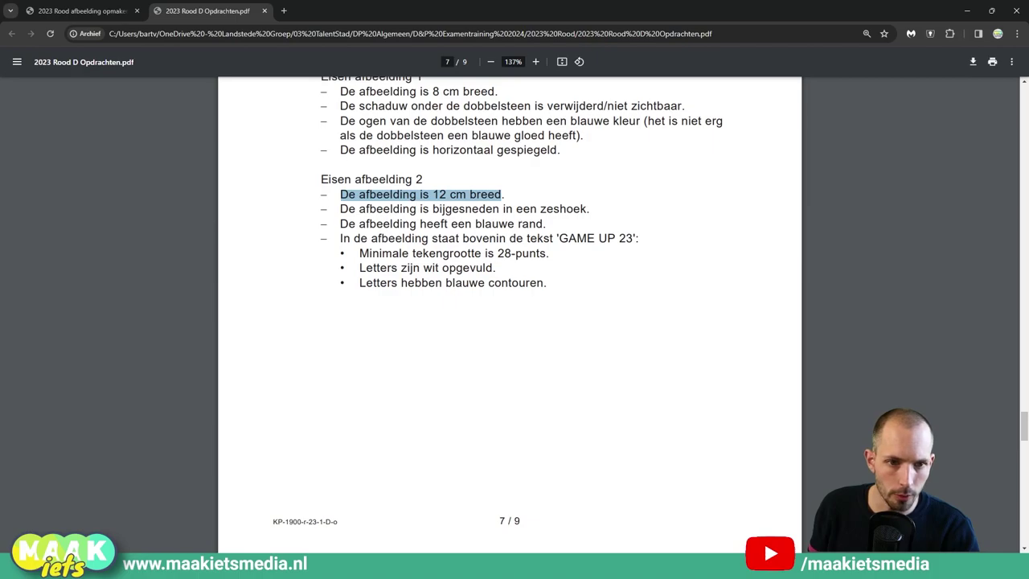
key(alt+Tab)
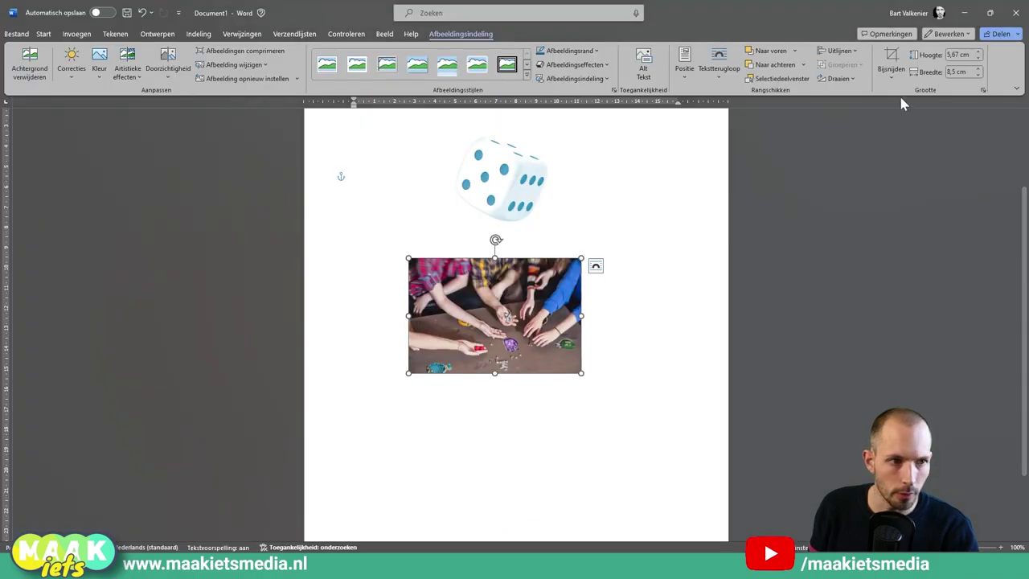
click(961, 74)
text(12)
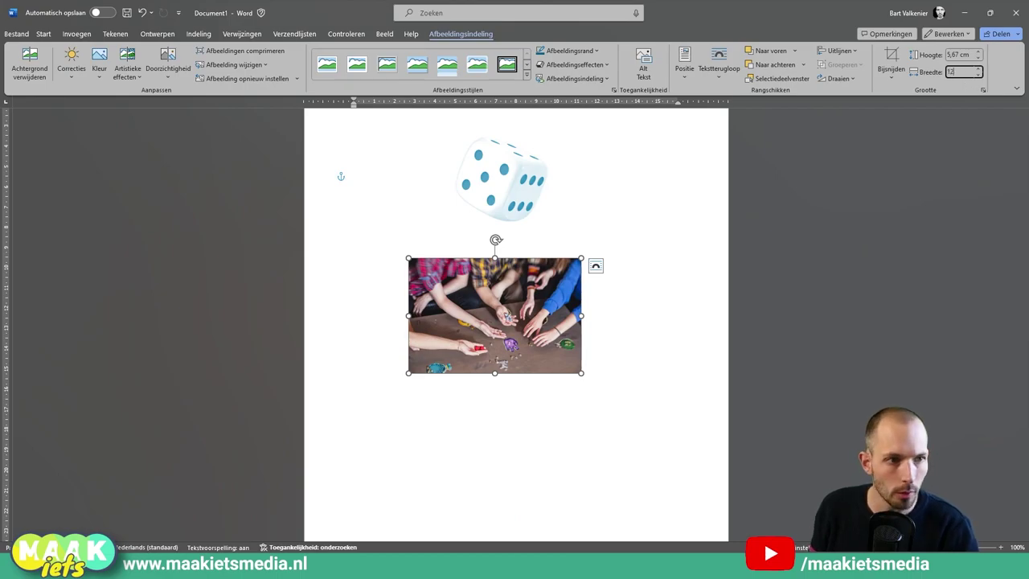
key(Return)
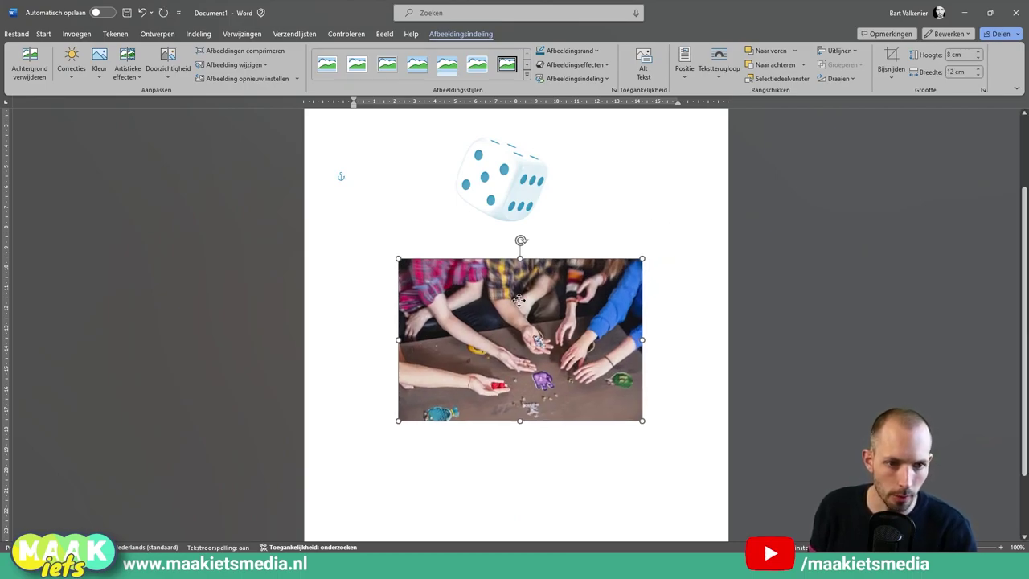
Check the cropping requirement in the assignment PDF and crop the hands photo to the hexagon (Zeshoek) shape
right_click(530, 316)
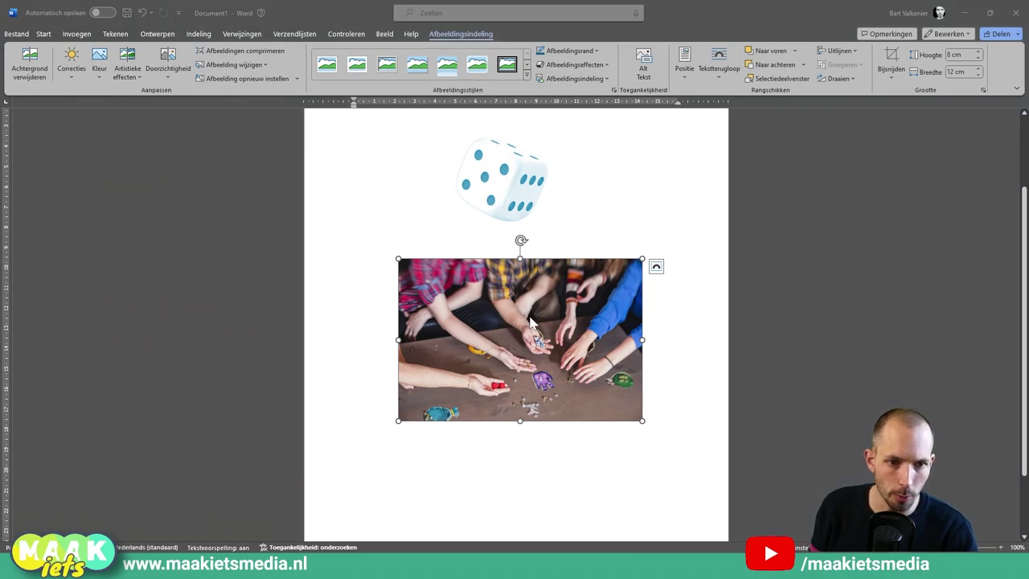
key(alt+Tab)
click(537, 311)
drag(340, 209, 588, 209)
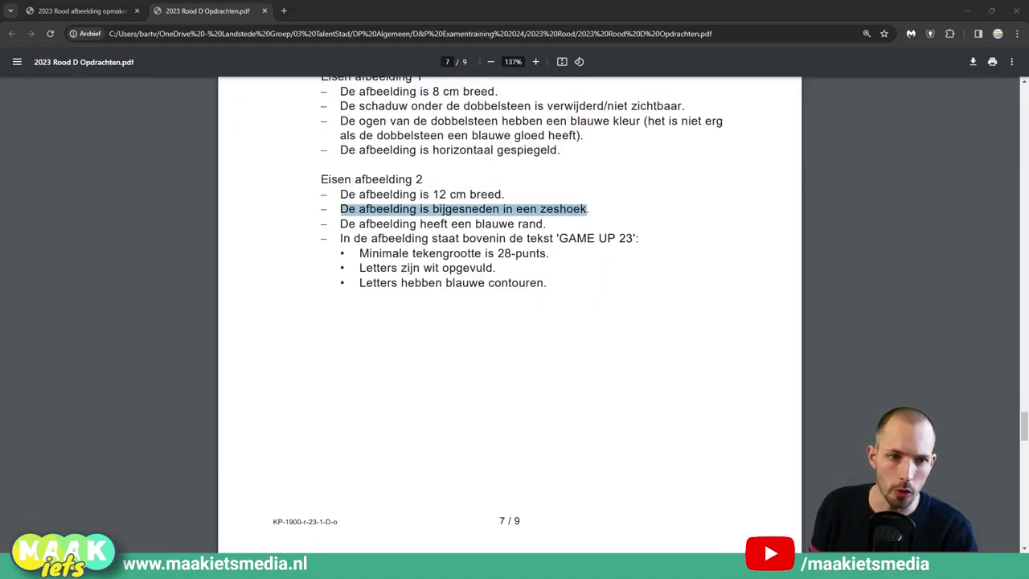
key(alt+Tab)
click(584, 288)
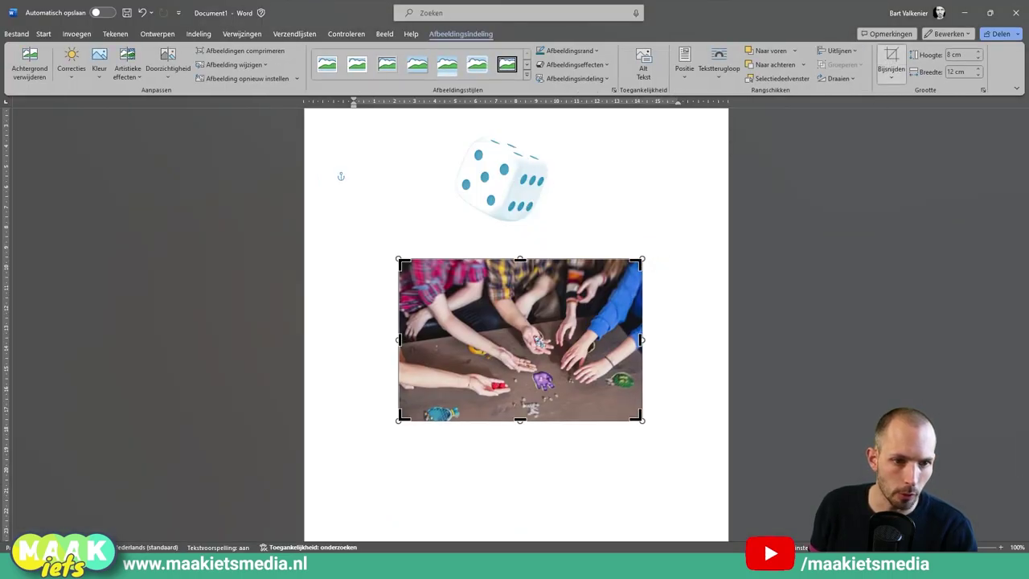
click(356, 177)
click(594, 308)
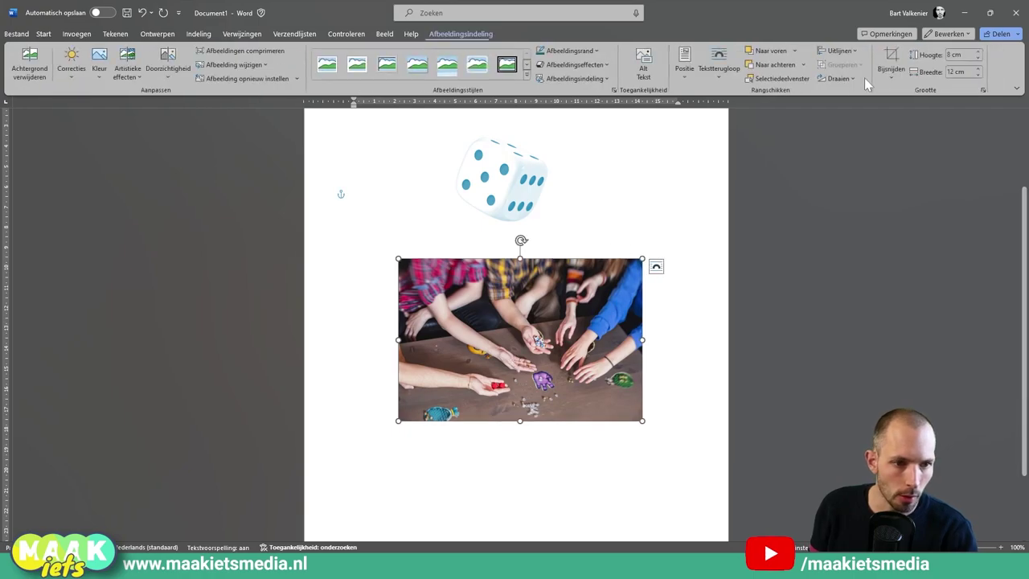
click(894, 79)
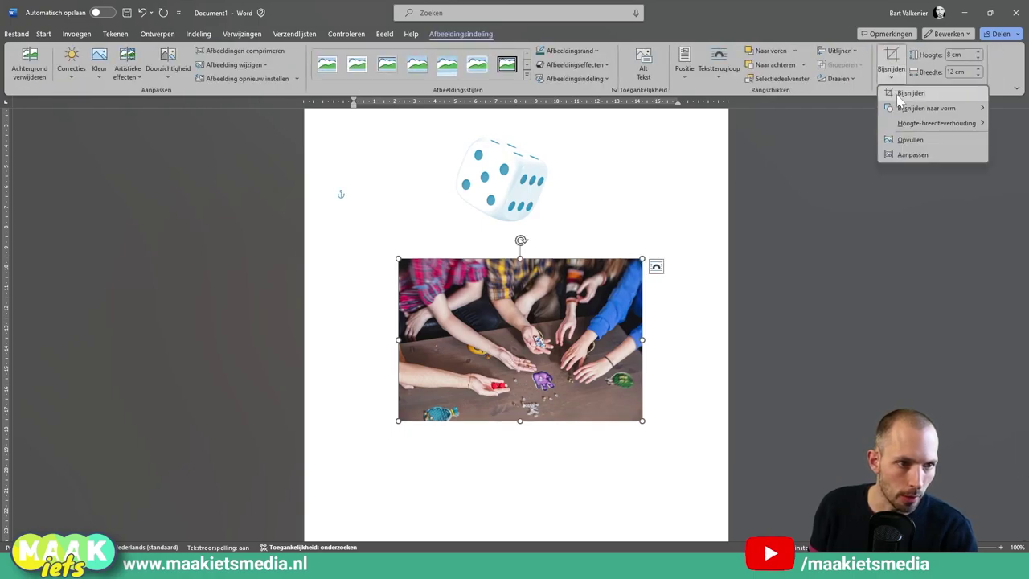
mouse_move(905, 109)
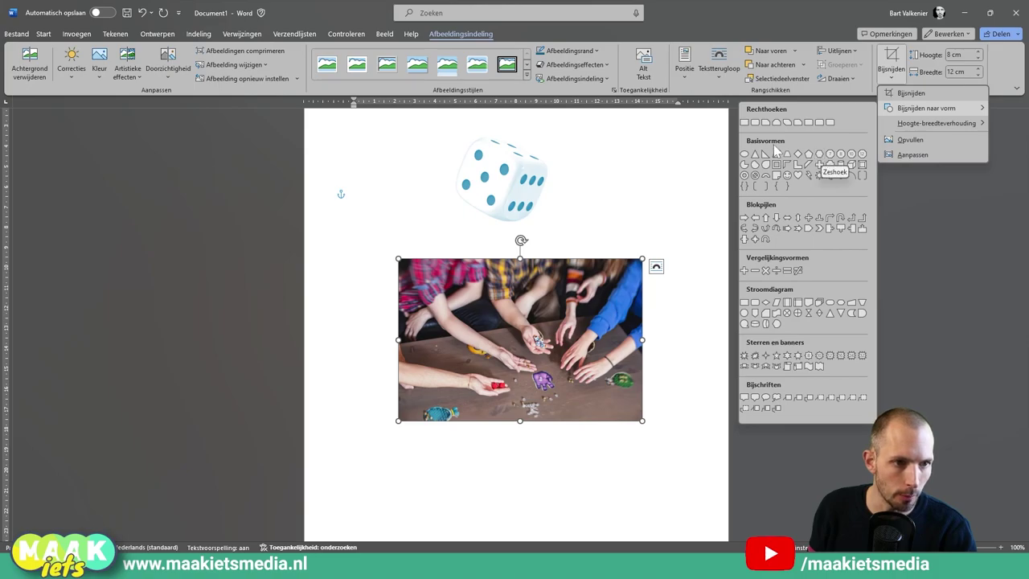
click(819, 156)
click(644, 194)
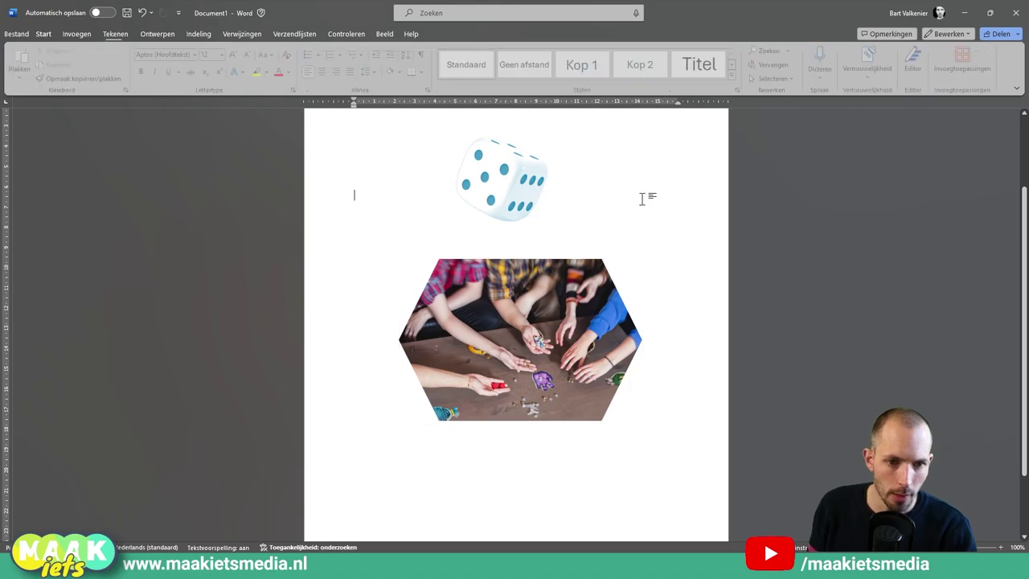
Check the border requirement in the assignment PDF and give the hexagonal photo a dark blue picture border
drag(552, 366, 554, 366)
double_click(554, 366)
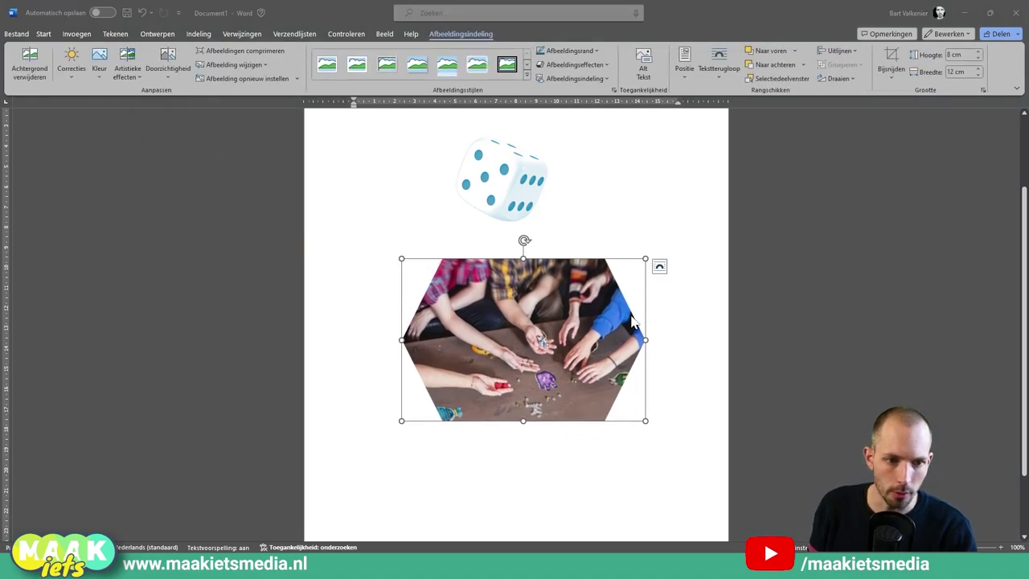
key(alt+Tab)
click(543, 224)
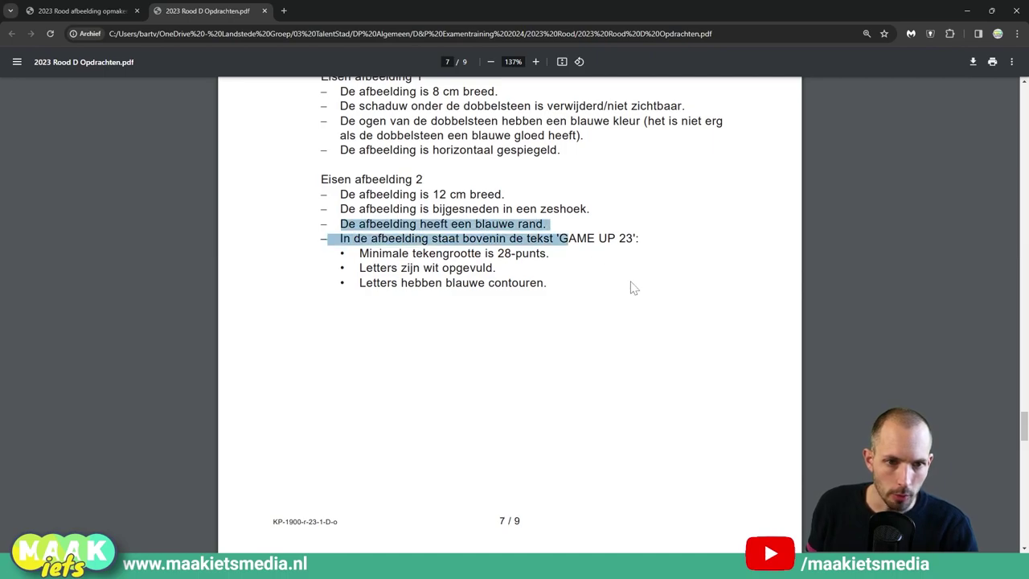
key(alt+Tab)
click(571, 206)
click(543, 281)
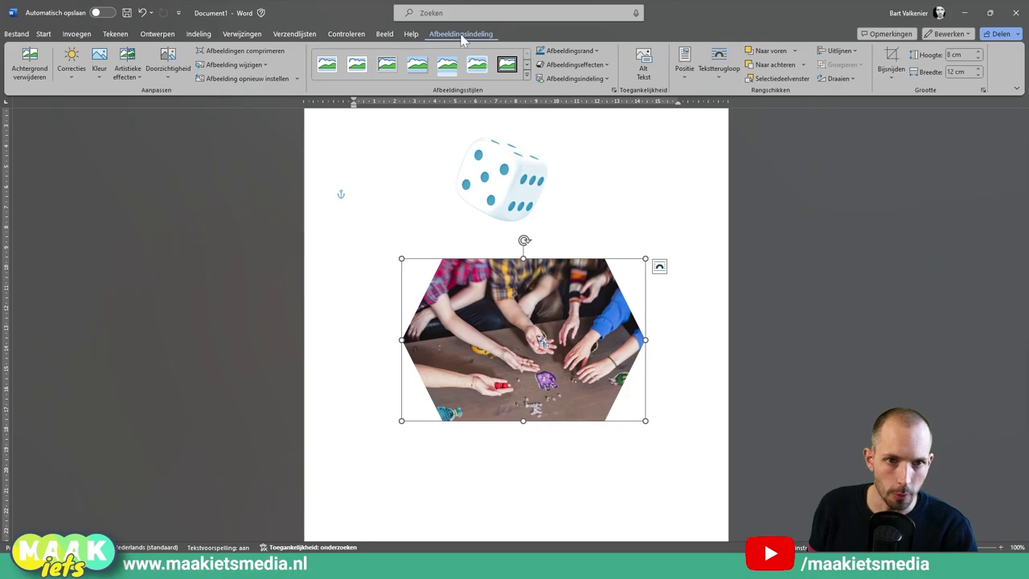
click(596, 52)
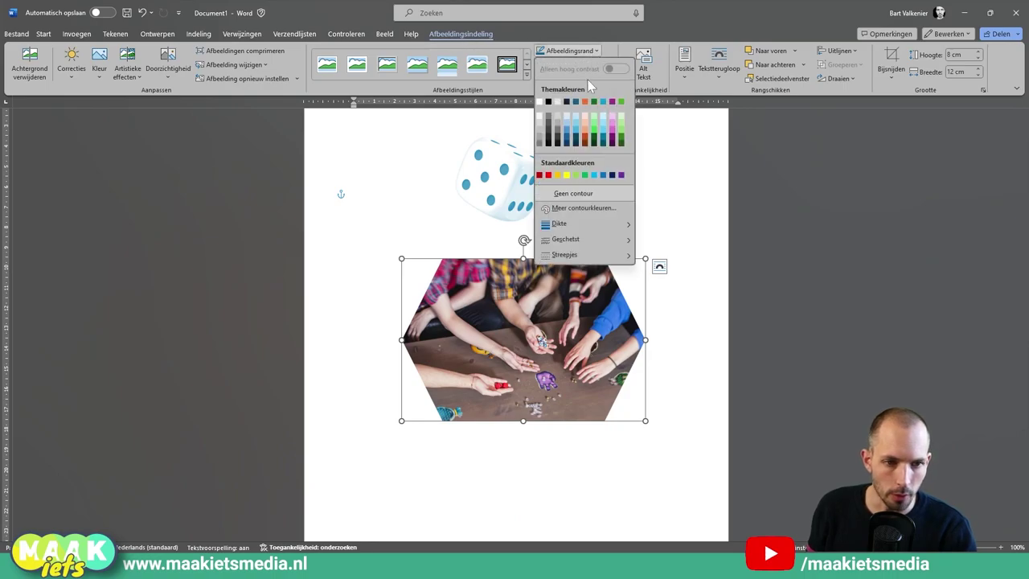
click(570, 142)
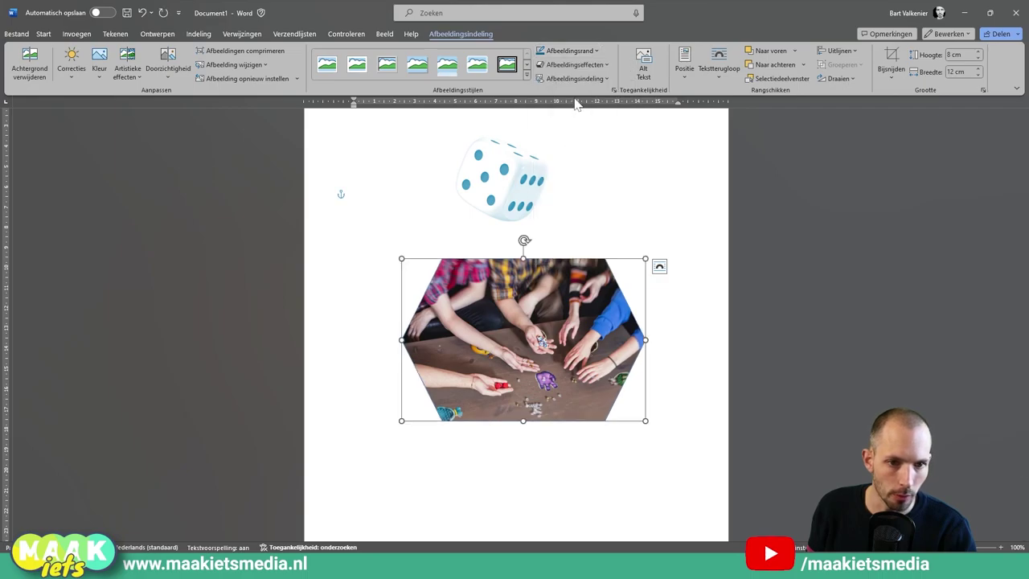
Set the photo's border thickness to 3 pt and shift the photo slightly up toward the dice
click(596, 51)
mouse_move(591, 225)
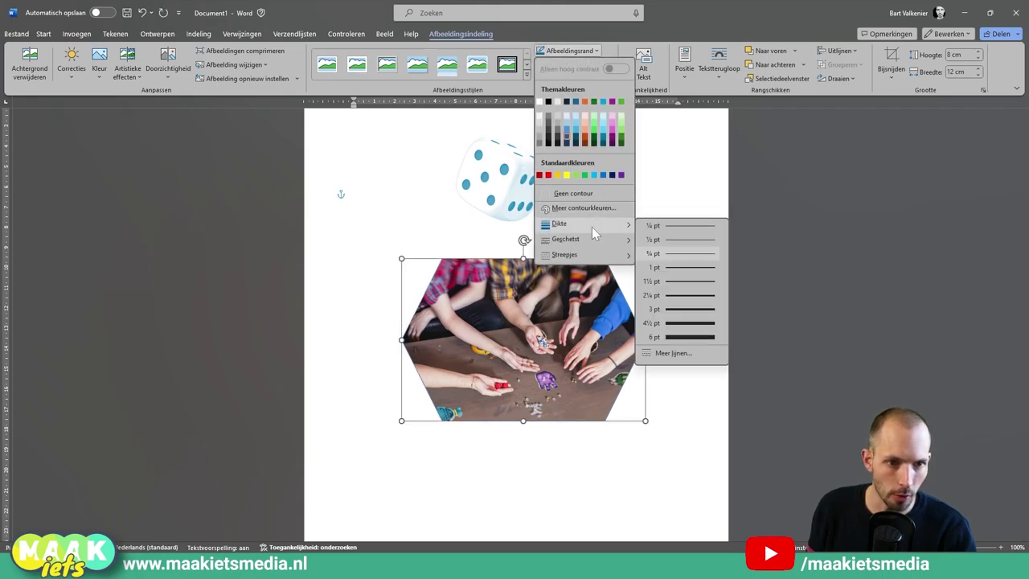
click(684, 312)
mouse_move(581, 299)
mouse_down()
mouse_move(574, 311)
mouse_move(574, 293)
mouse_up()
Review the assignment PDF's image 2 requirements for the border and the caption's wording, minimum font size, fill and outline
key(alt+Tab)
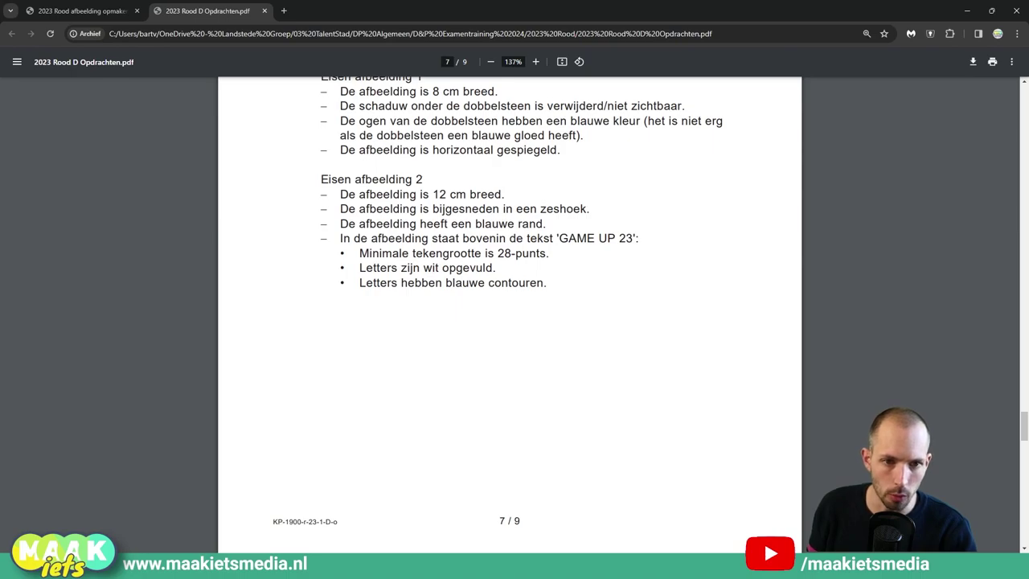
drag(341, 224, 551, 224)
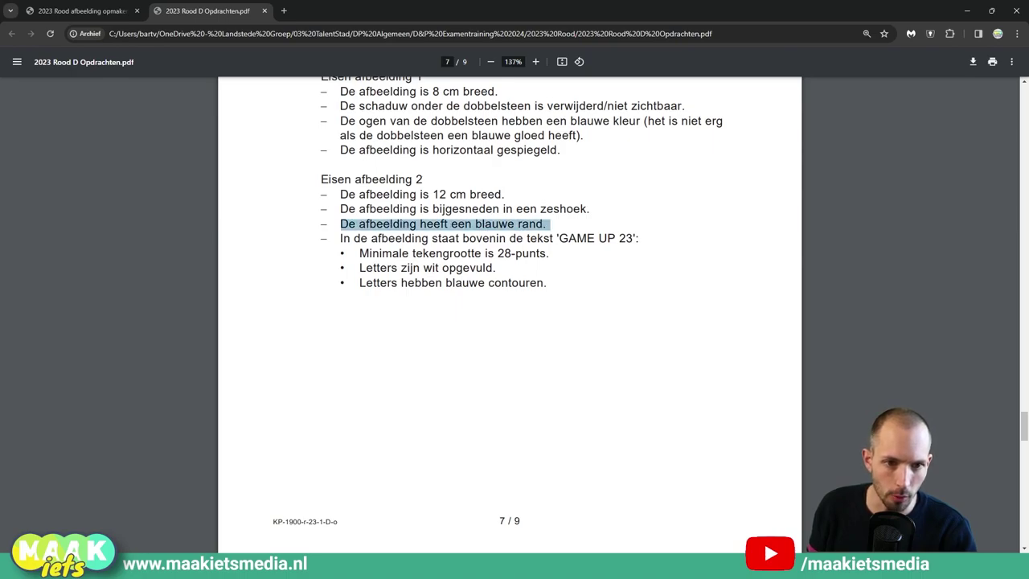
click(551, 225)
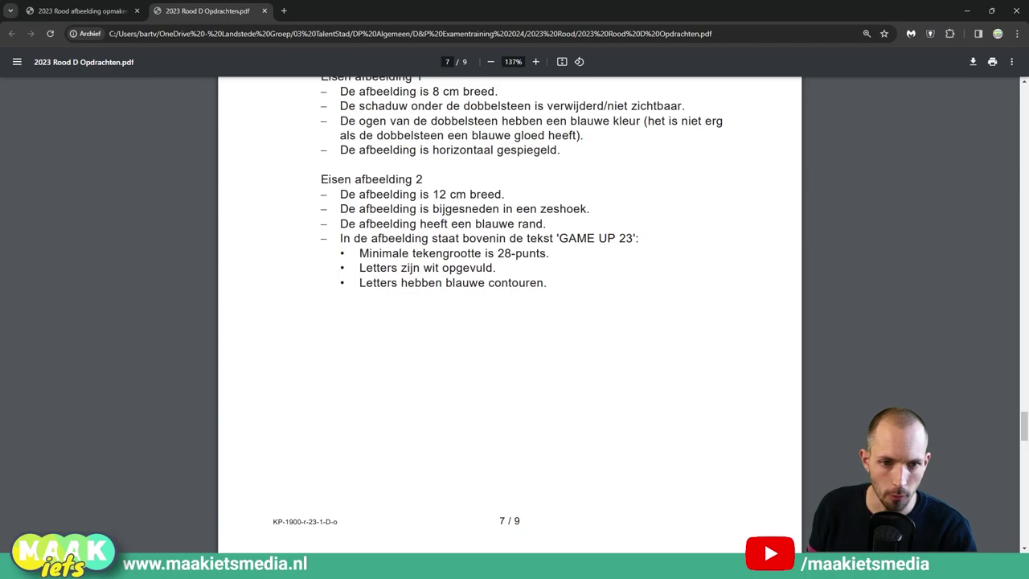
drag(340, 238, 626, 239)
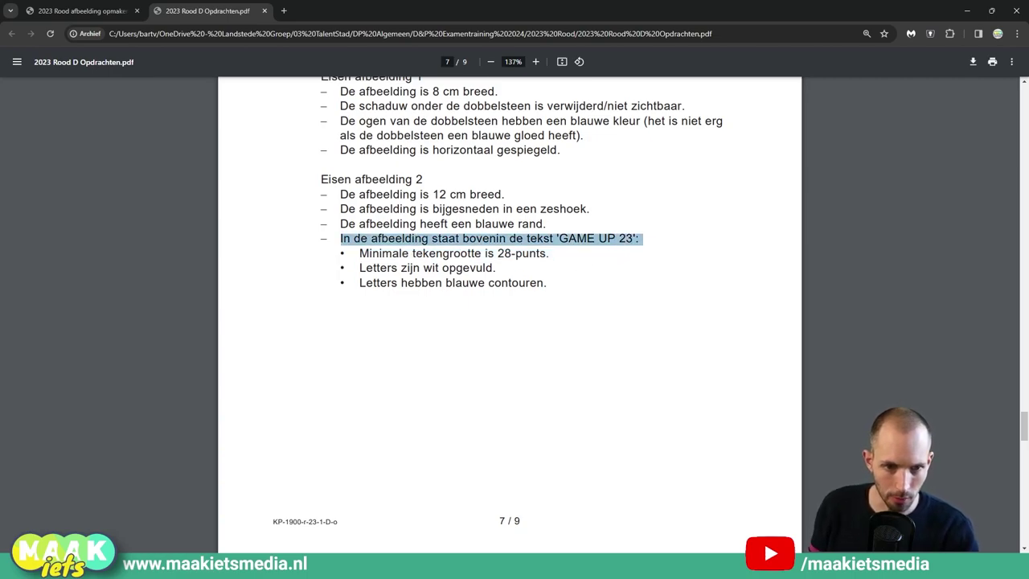
drag(359, 254, 536, 253)
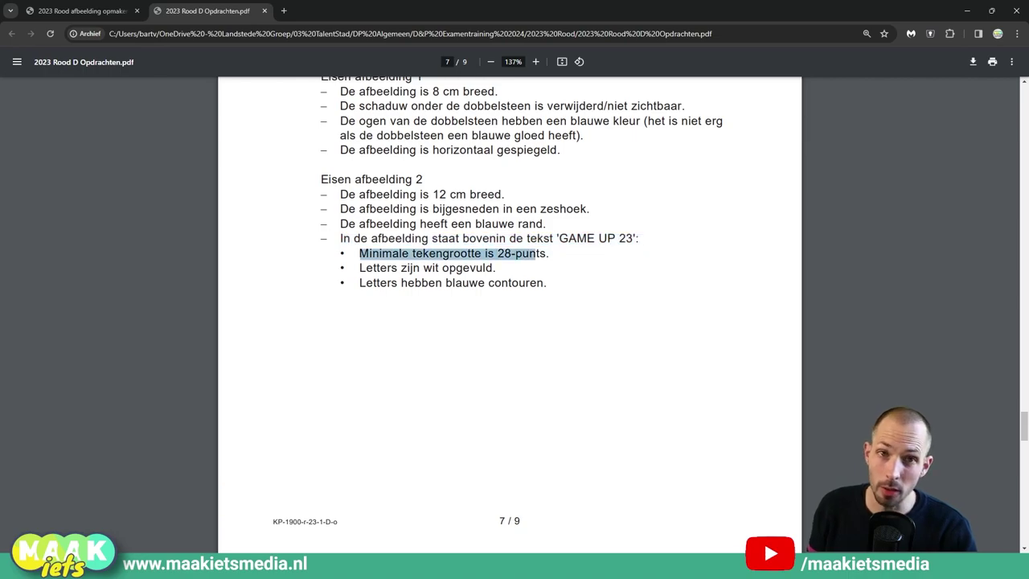
drag(360, 268, 516, 254)
drag(360, 283, 550, 283)
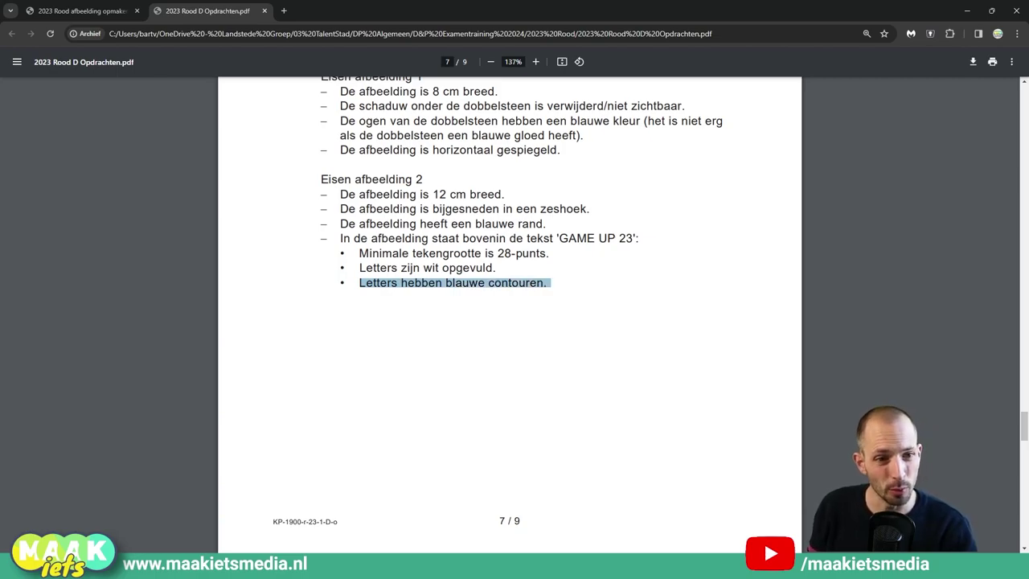
drag(557, 239, 634, 239)
key(alt+Tab)
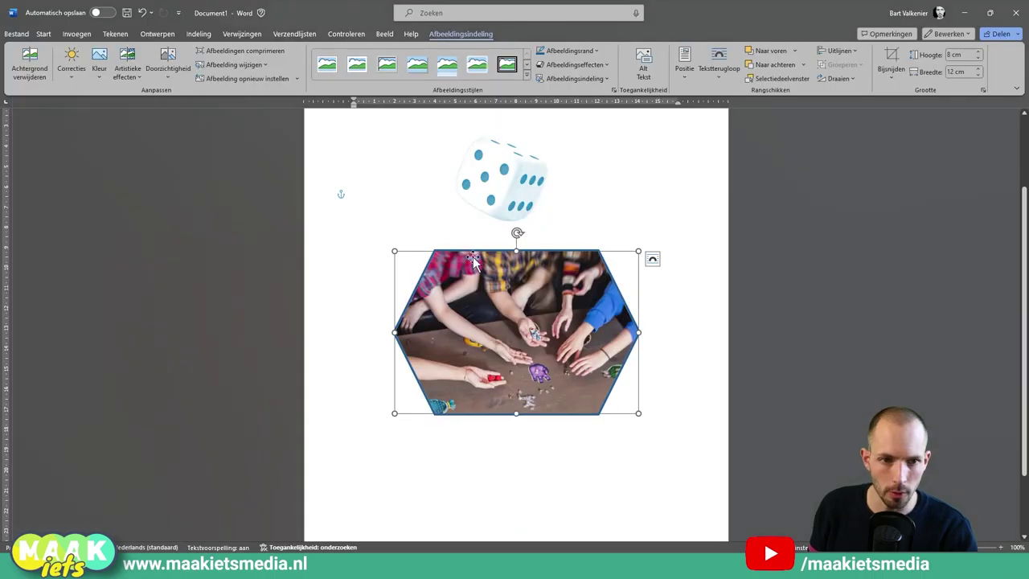
Move the hexagonal photo further down the page and enter the text "game up 23" on the empty line above it
drag(481, 320, 474, 396)
click(440, 264)
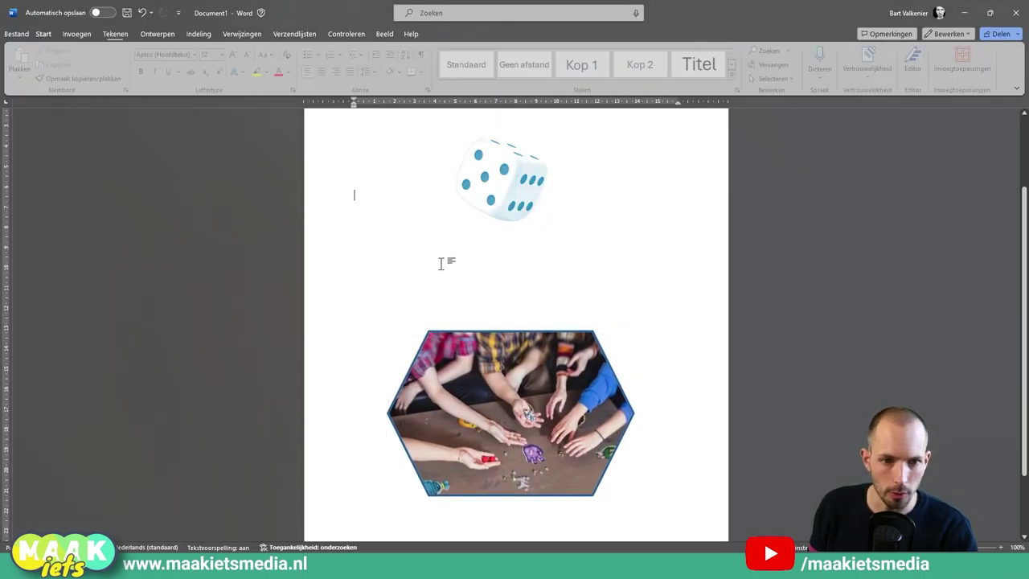
text(game up 23)
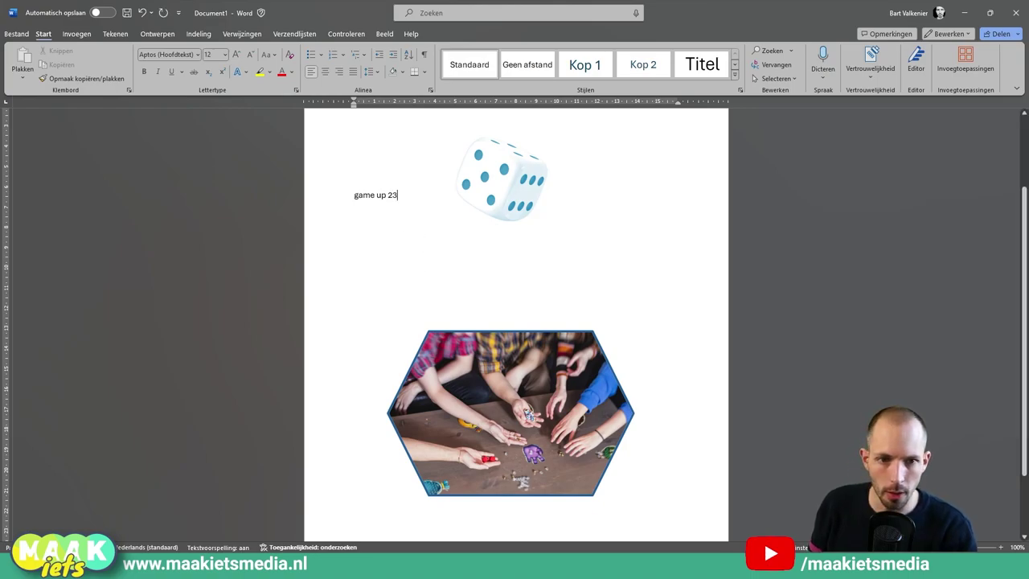
Move the hexagonal photo slightly up the page and delete the loose text "game up 23" beside the dice
drag(377, 196, 392, 198)
click(455, 297)
drag(549, 448, 553, 403)
key(ctrl+a)
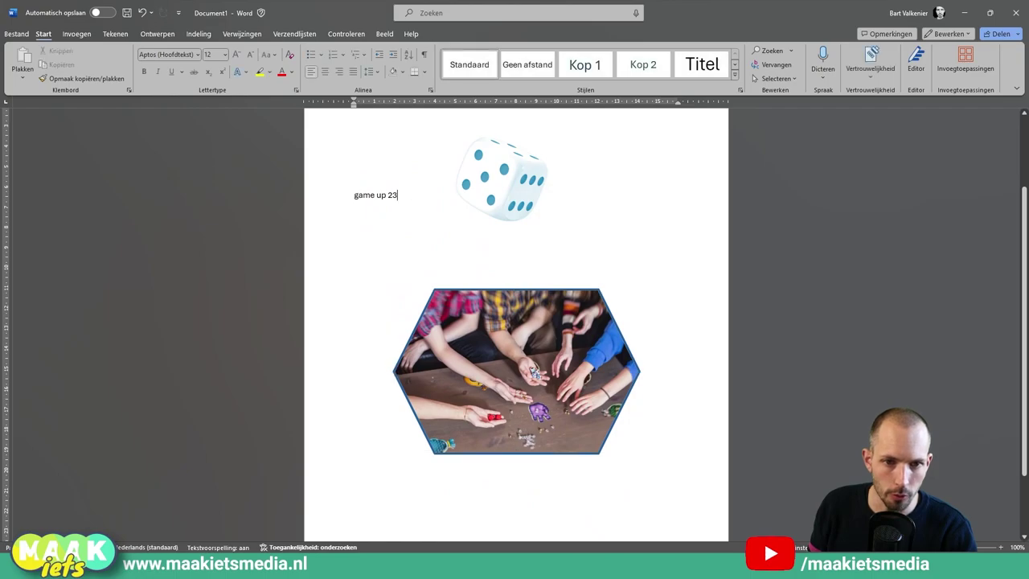
click(377, 195)
key(Home)
key(Delete)
key(Delete)
key(Delete)
key(Delete)
Draw a text box about 4.68 cm wide and 1.91 cm high above the hexagonal photo and enter "Game Up23" in it
click(75, 35)
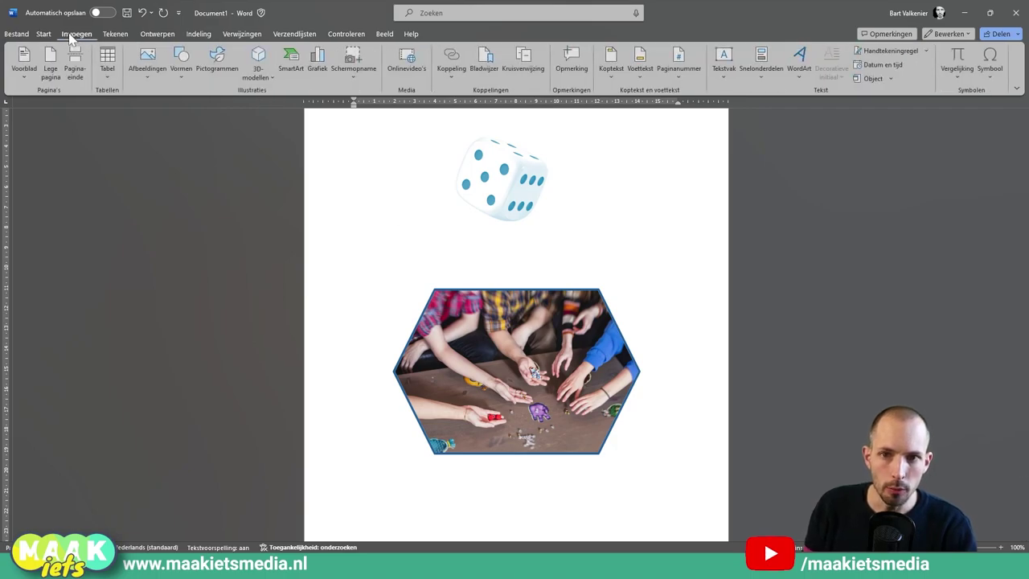
click(726, 77)
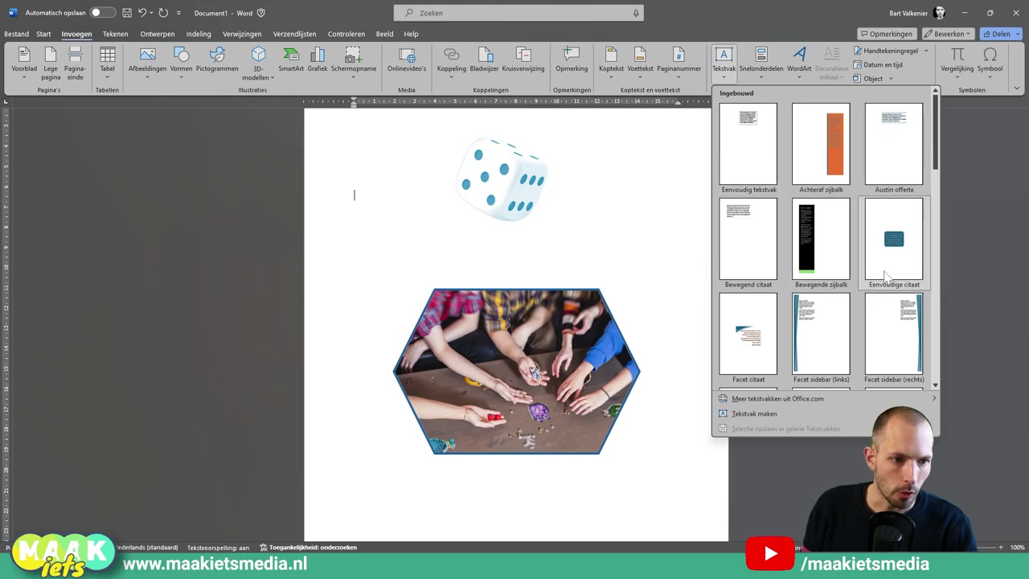
click(741, 417)
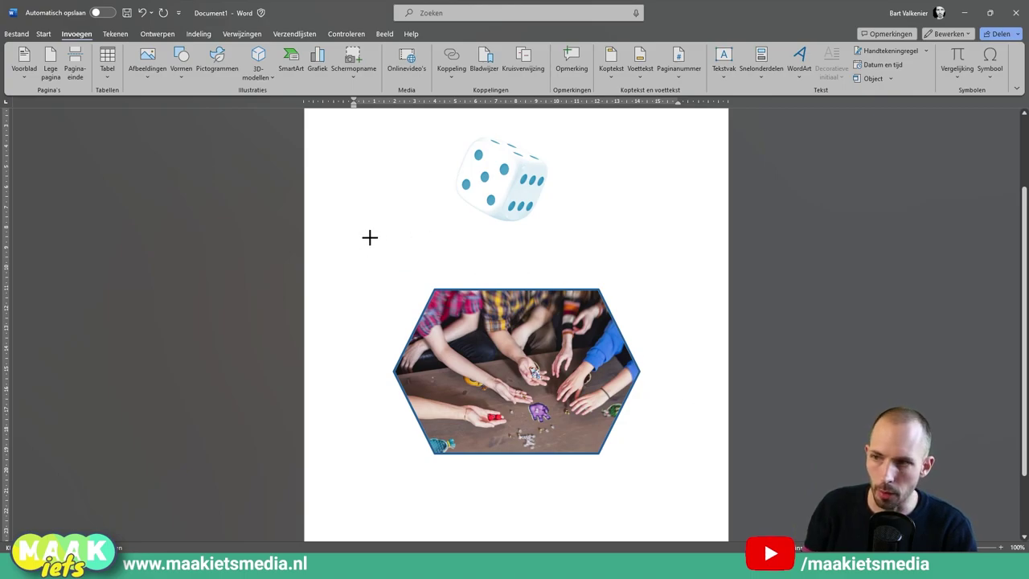
drag(360, 220, 455, 259)
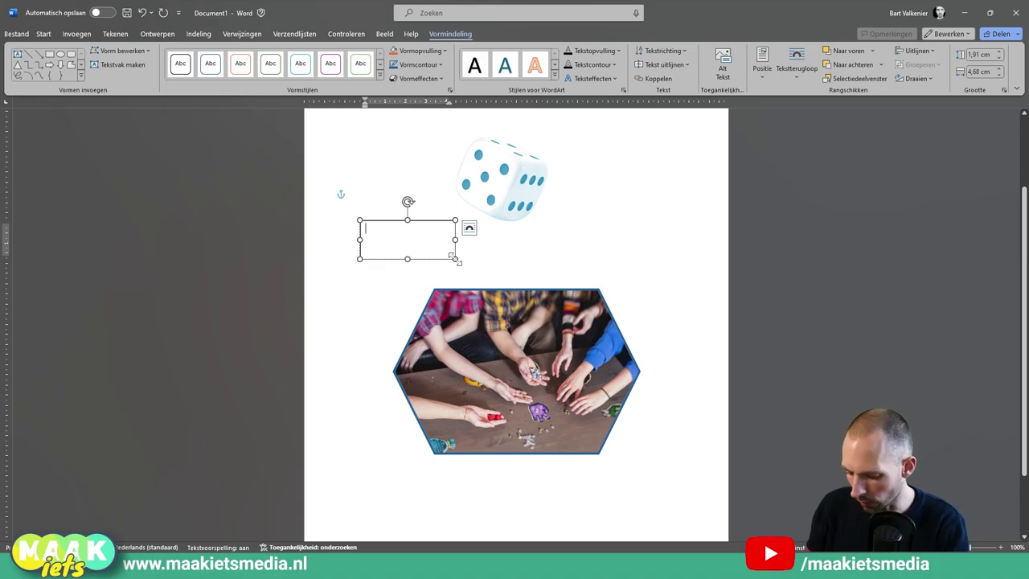
text(Game Up)
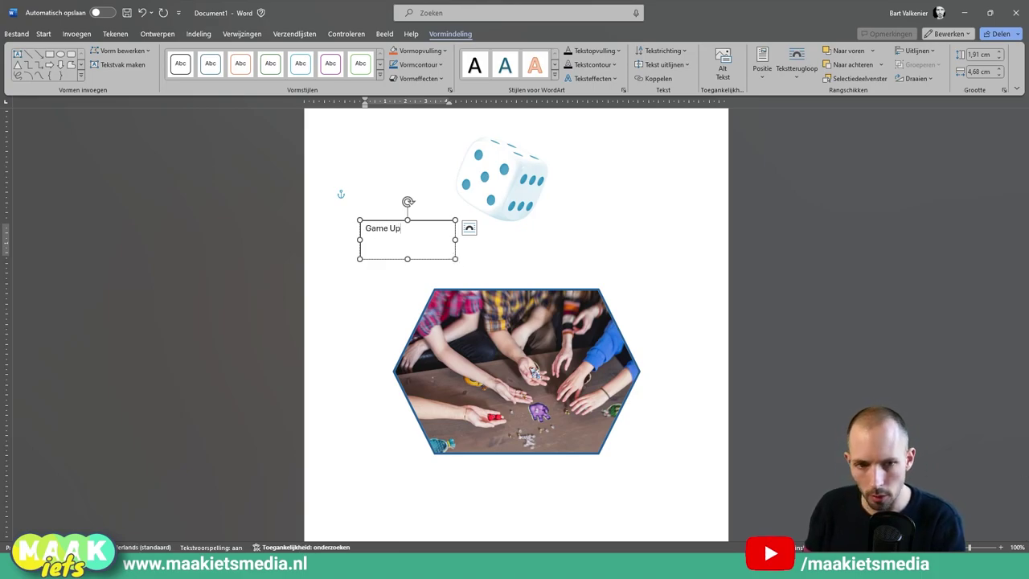
text(23)
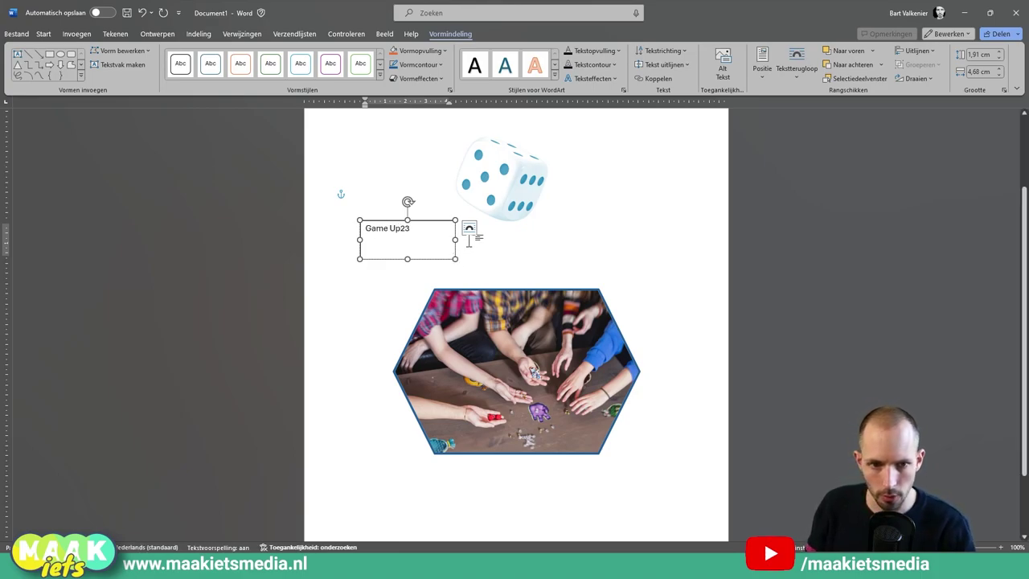
click(478, 255)
Check the caption's wording in the assignment PDF and replace the text box's text with "GAME UP 23" in capitals
key(alt+Tab)
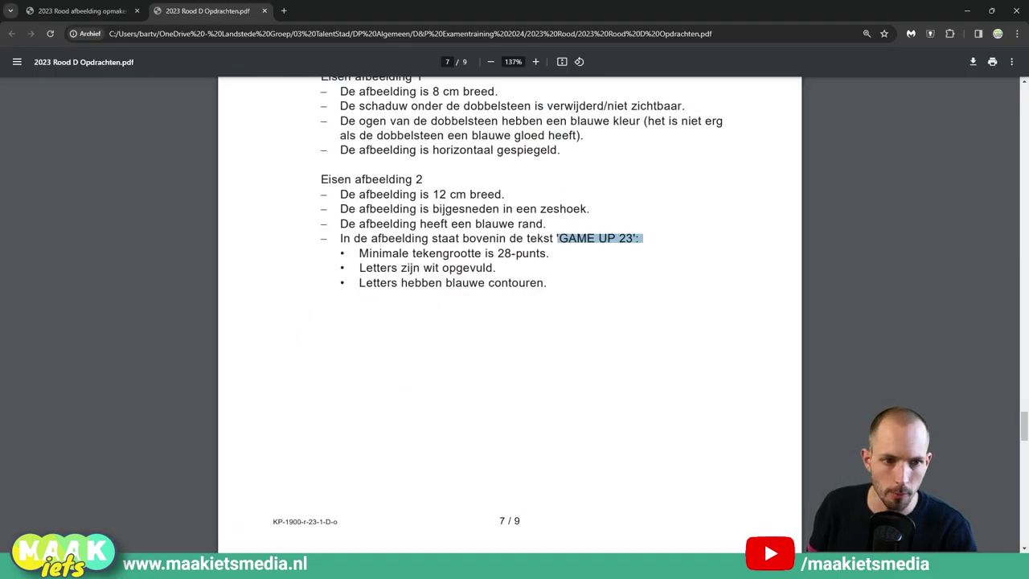
key(alt+Tab)
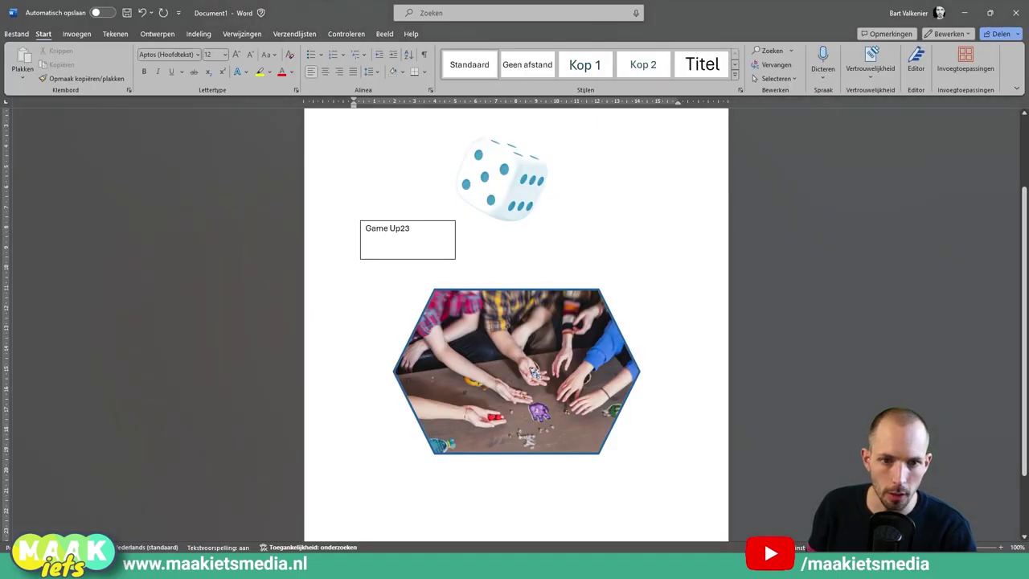
drag(413, 231, 362, 229)
text(G)
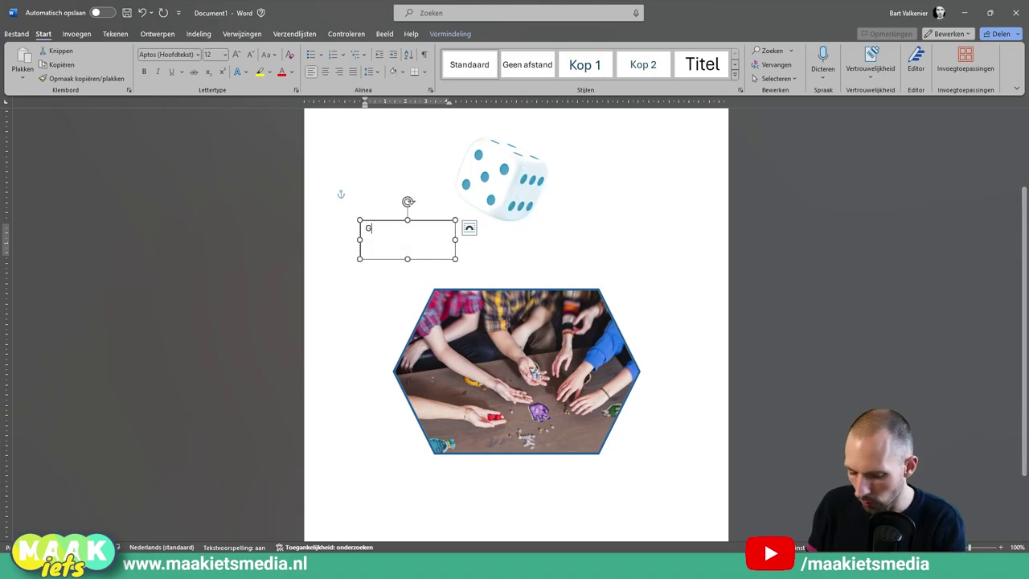
text(AMEUP23)
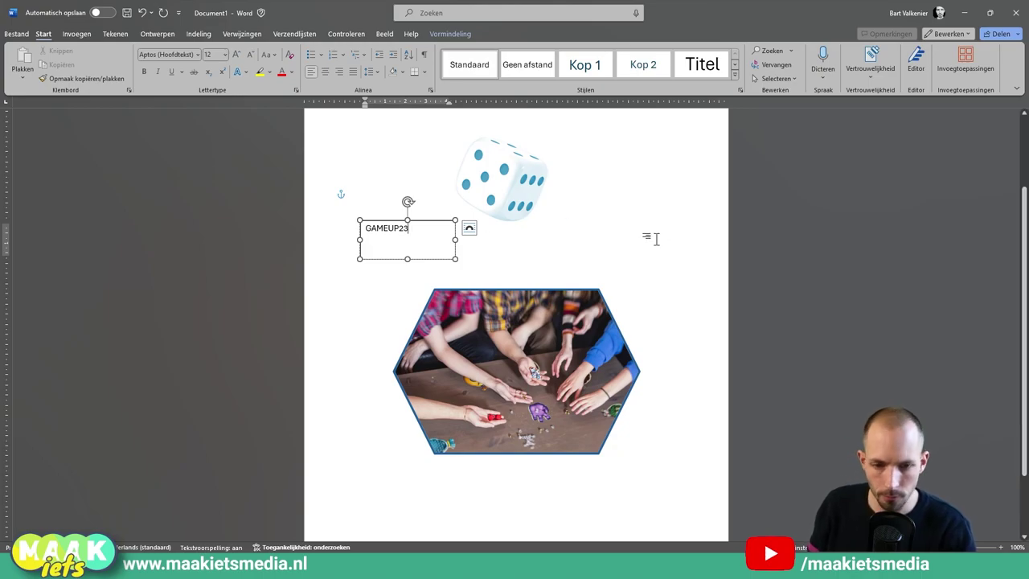
key(alt+Tab)
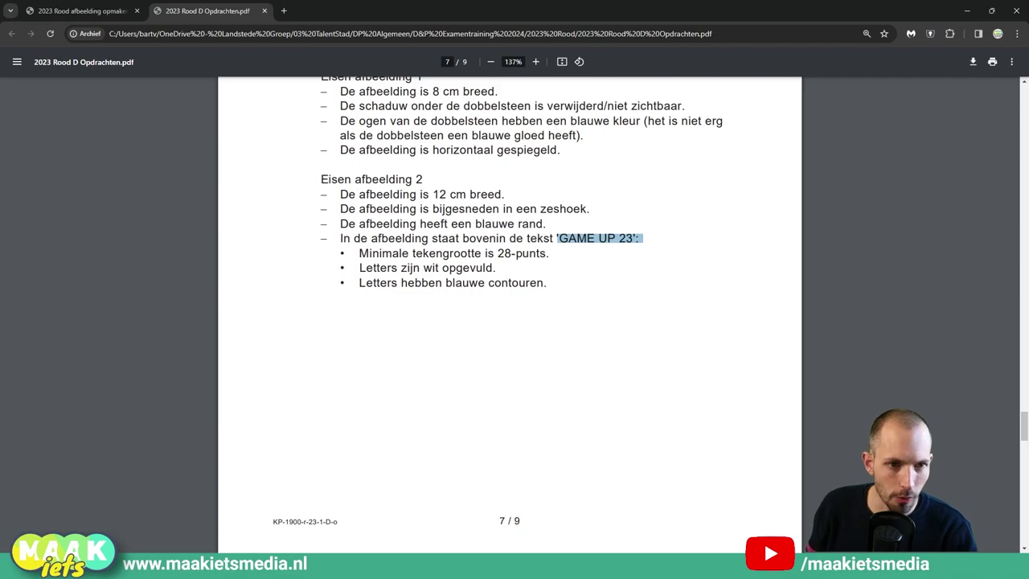
key(alt+Tab)
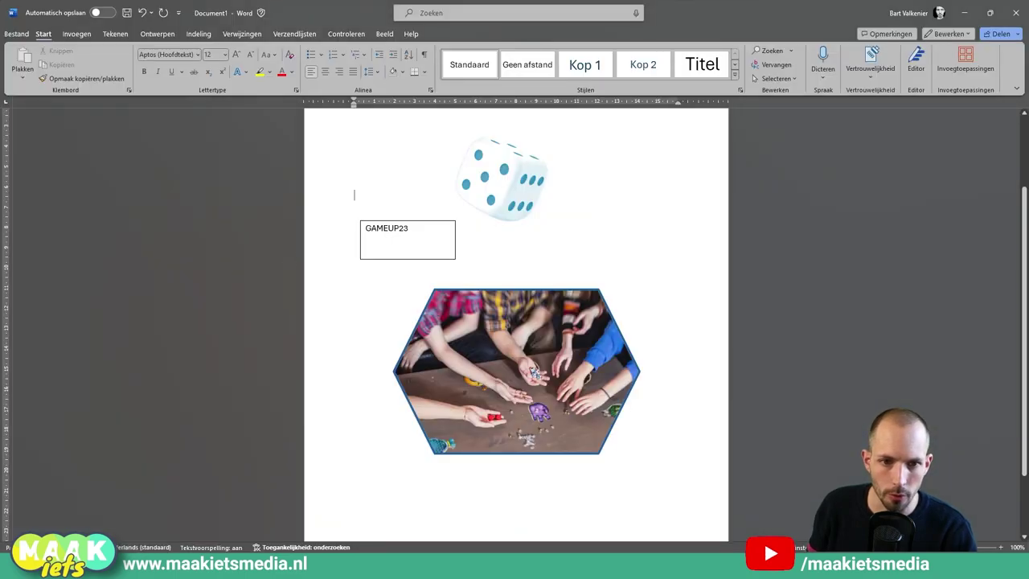
click(386, 228)
key(Right)
key(Right)
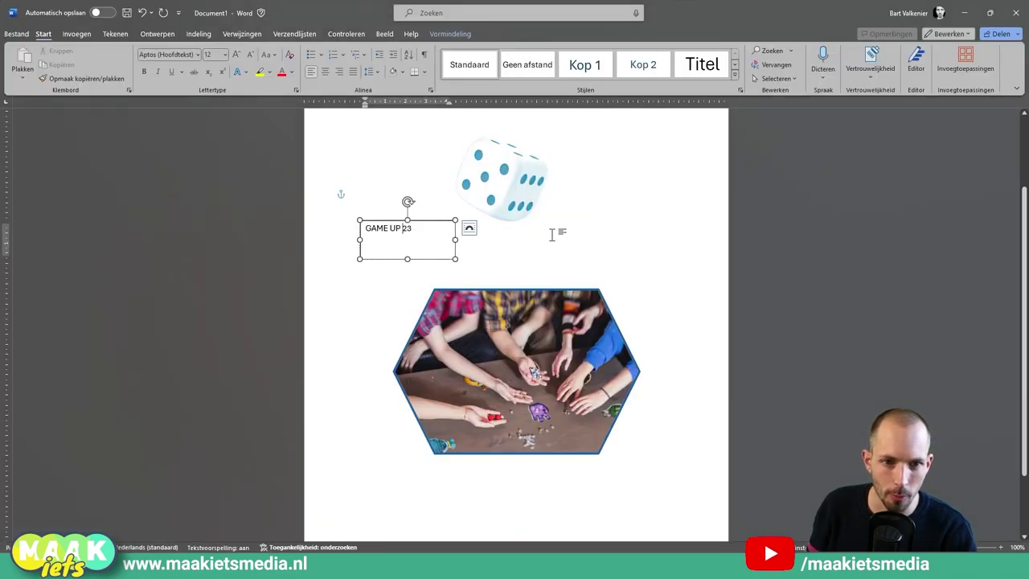
click(552, 234)
Switch to the assignment PDF and check the minimum font size required for the caption
key(alt+Tab)
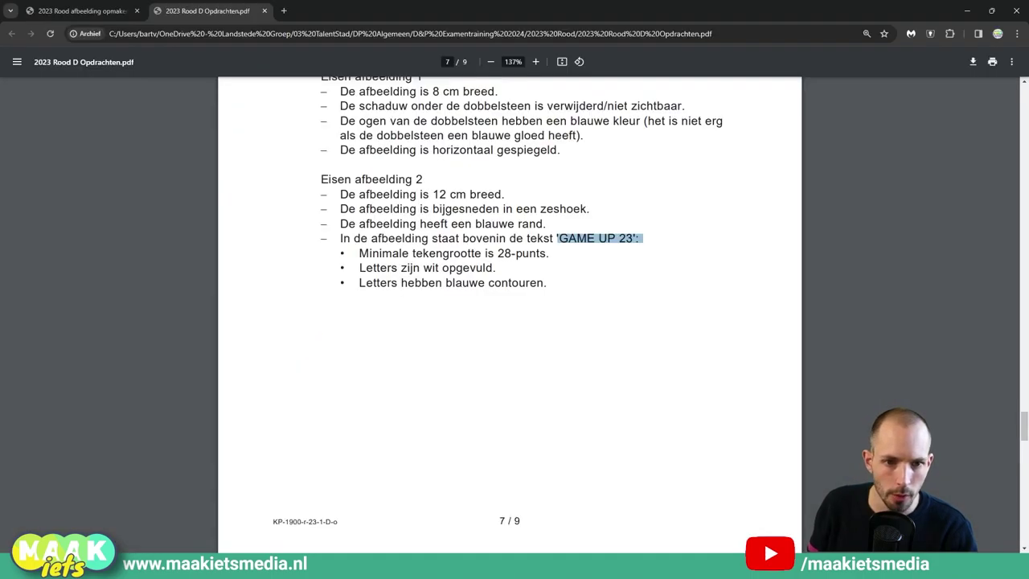
drag(360, 253, 540, 254)
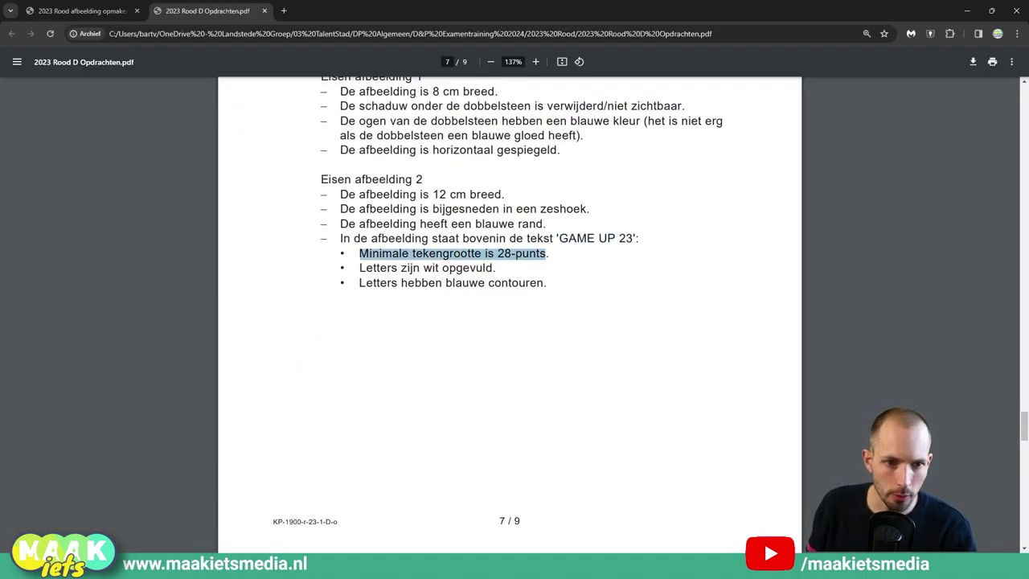
key(alt+Tab)
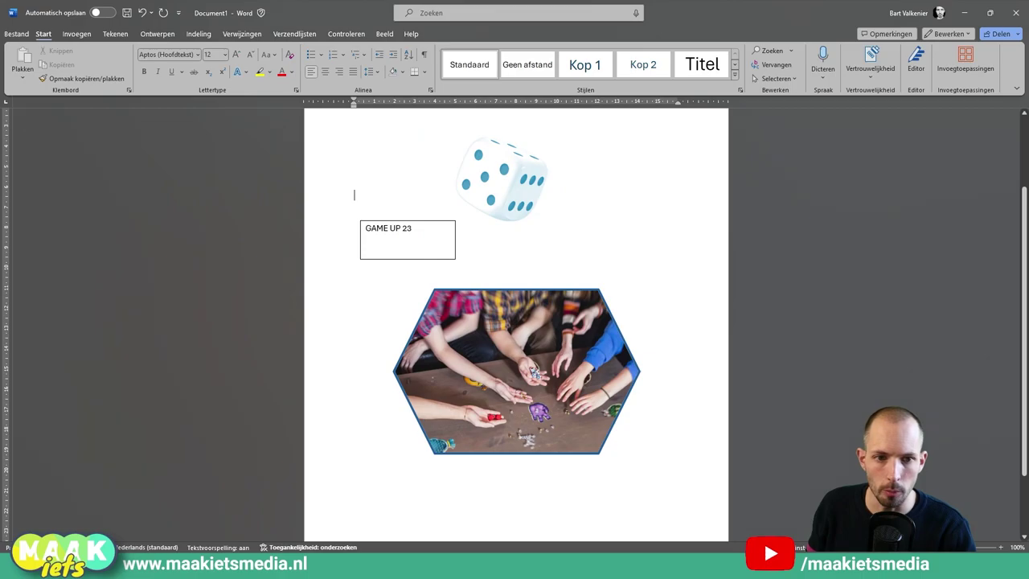
Enlarge the GAME UP 23 text to 36 pt and widen its text box to about 8.04 cm
drag(366, 229, 460, 230)
click(466, 195)
click(466, 196)
click(465, 194)
click(465, 194)
click(465, 194)
click(465, 194)
click(465, 194)
click(465, 195)
click(465, 194)
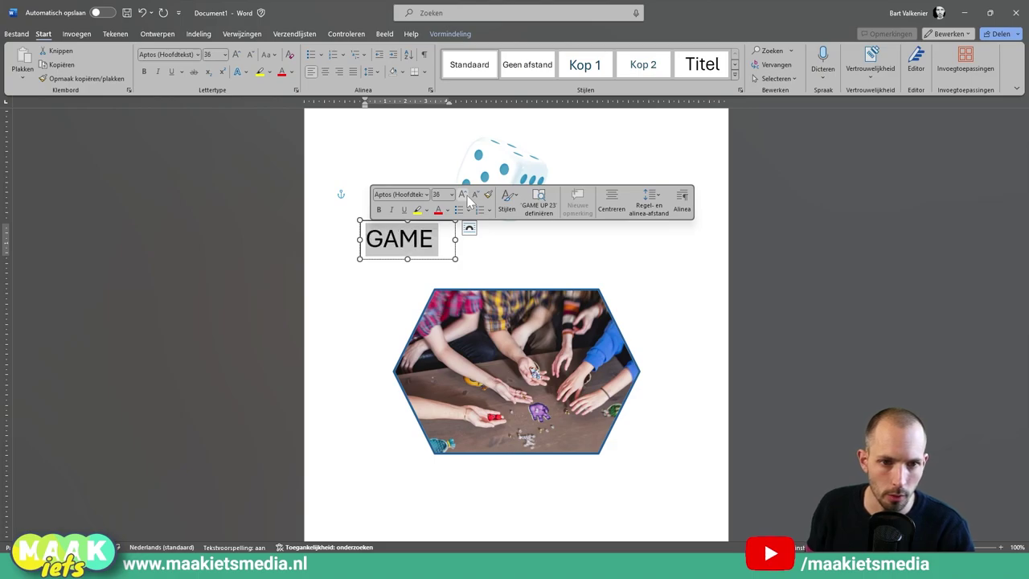
drag(455, 239, 502, 234)
Review the assignment PDF's requirements for the fill and outline colours of the caption's letters
key(alt+Tab)
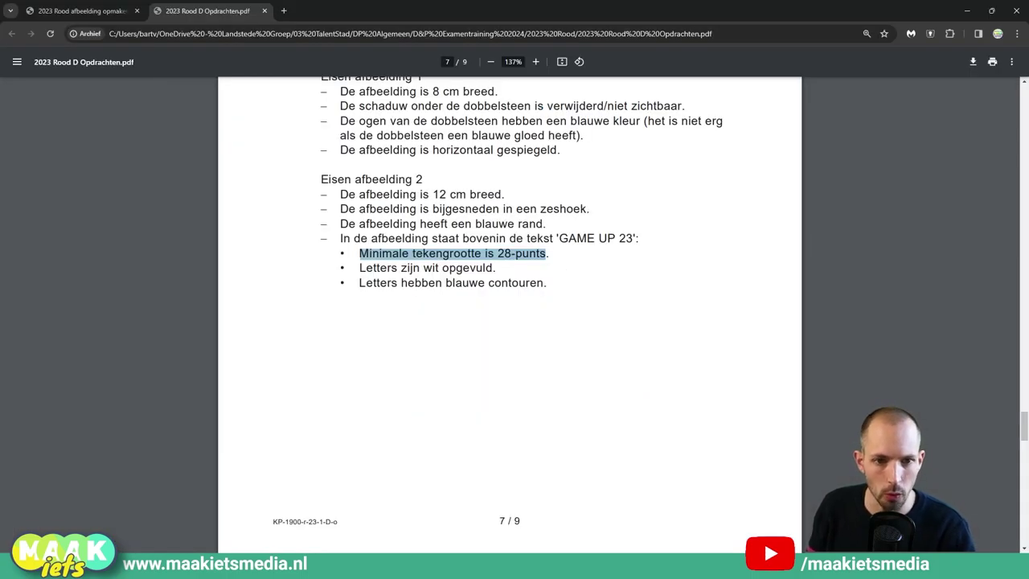
click(498, 269)
drag(360, 268, 512, 283)
key(alt+Tab)
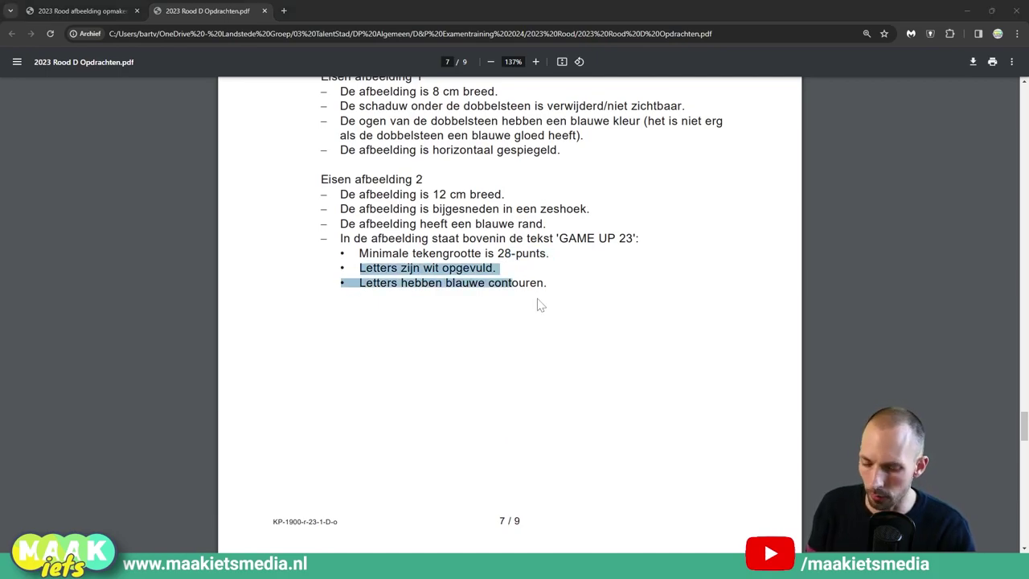
key(alt+Tab)
Place the GAME UP 23 text box over the upper part of the hexagonal photo
drag(491, 234, 557, 305)
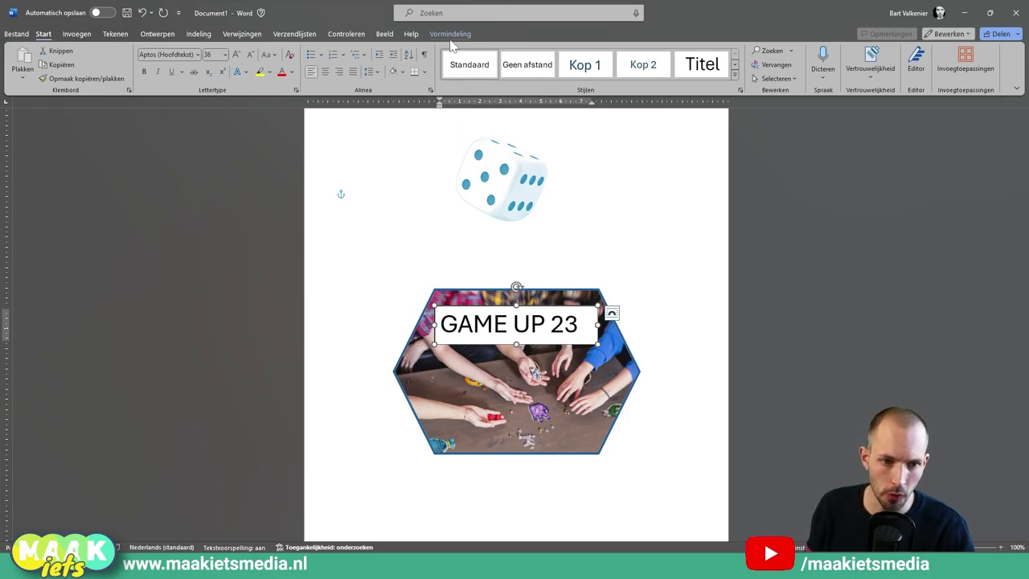
click(565, 170)
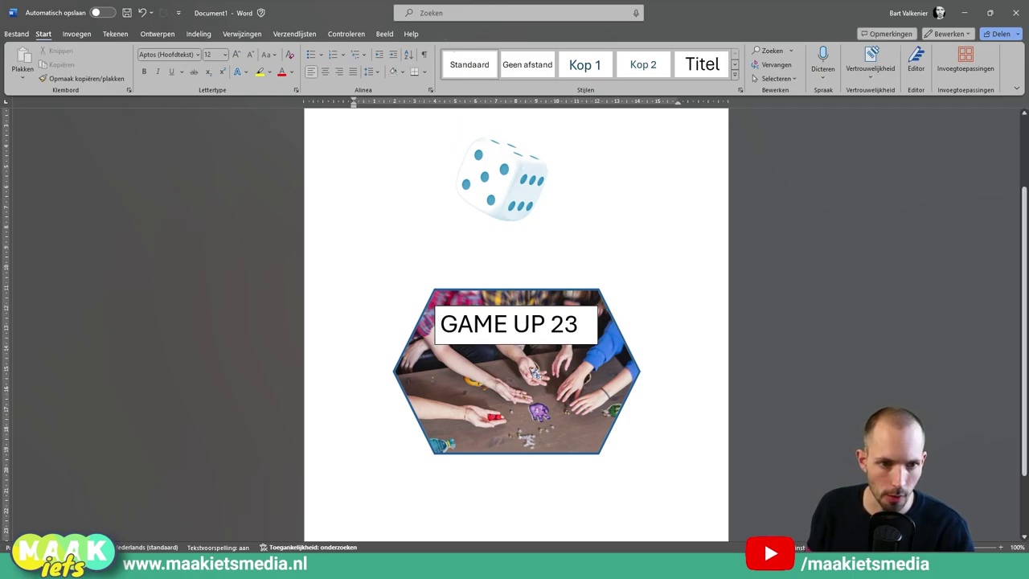
click(557, 315)
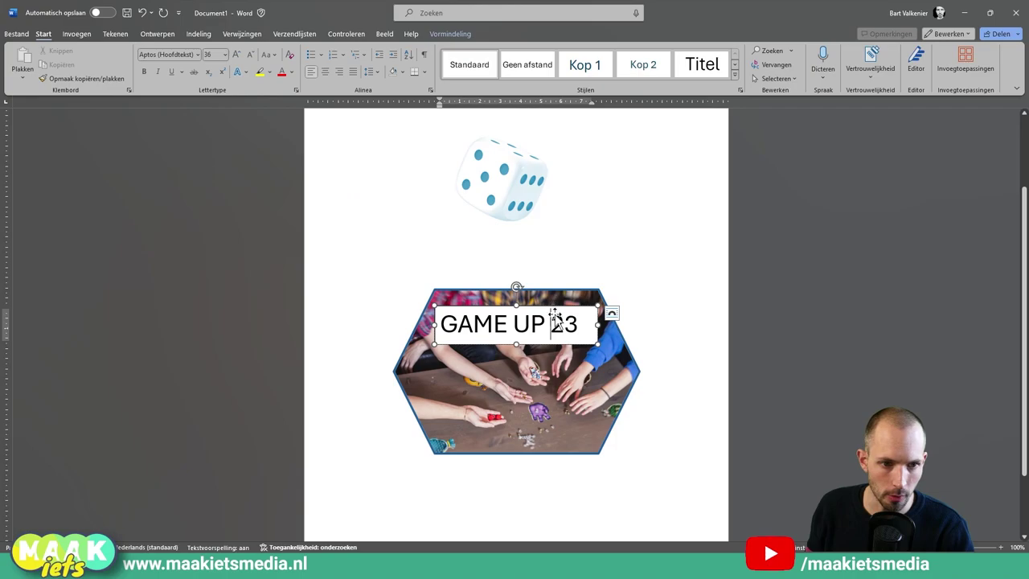
Set the GAME UP 23 text box to no fill and no outline
click(450, 34)
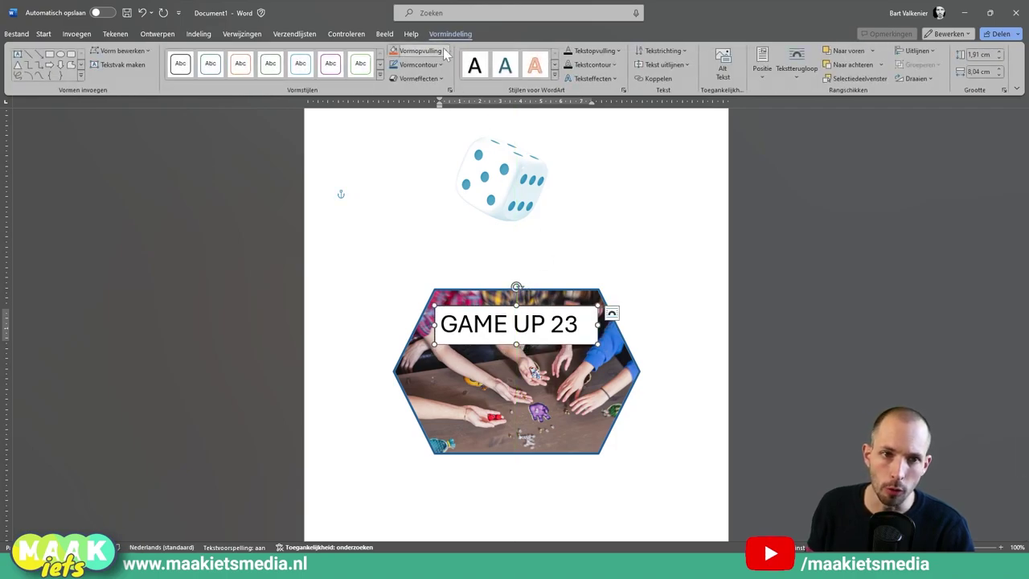
click(445, 51)
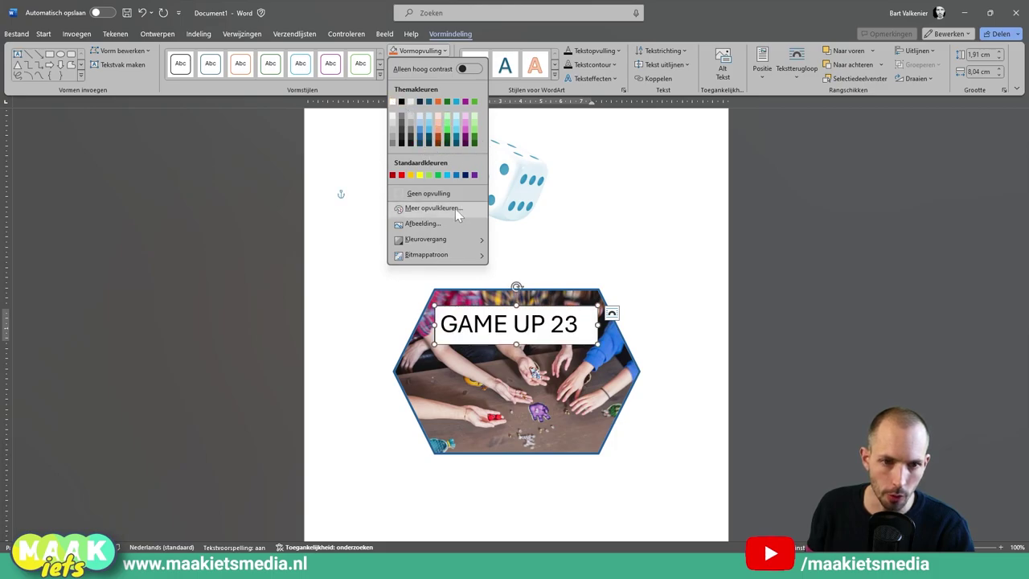
click(436, 196)
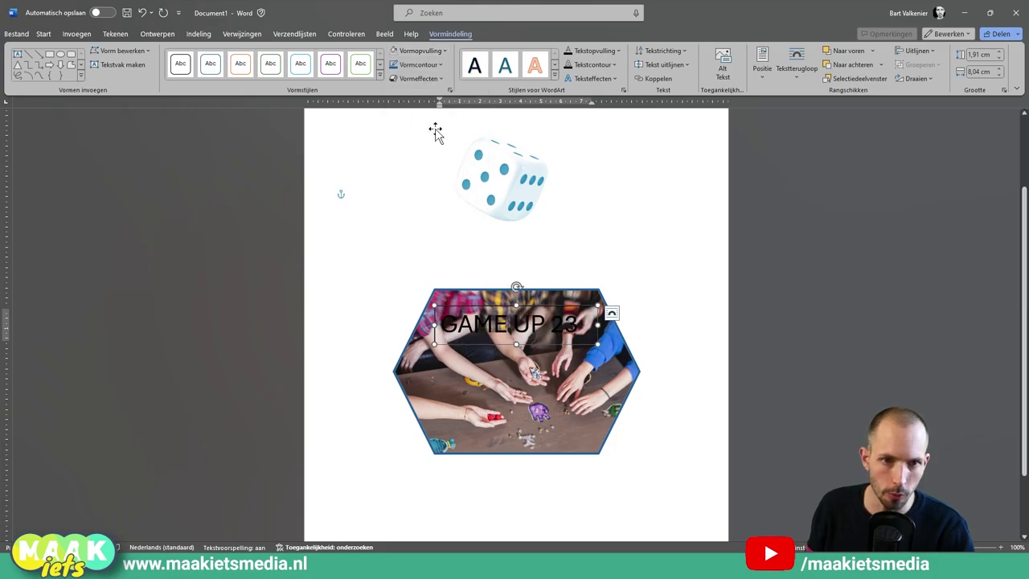
click(440, 65)
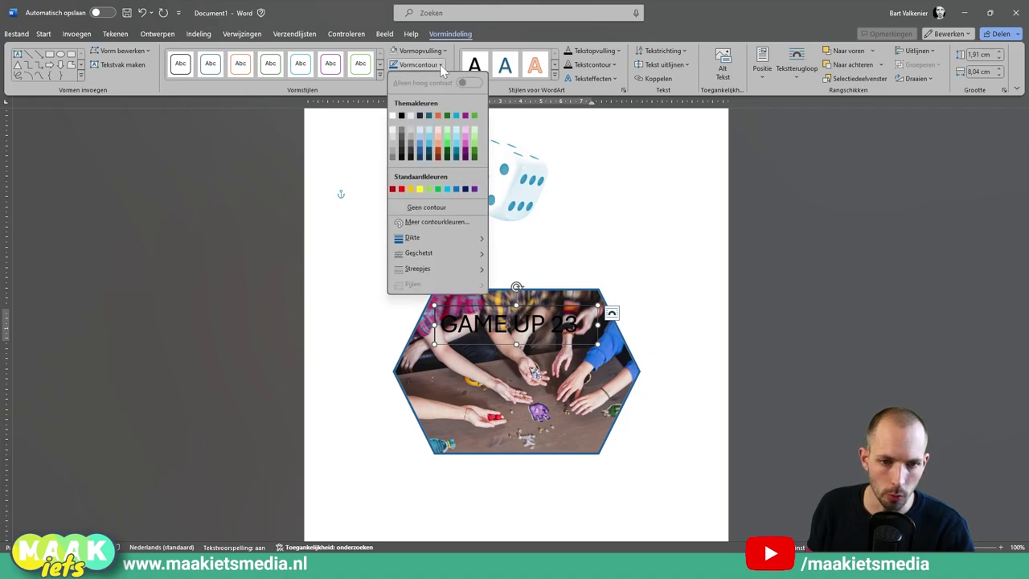
click(441, 209)
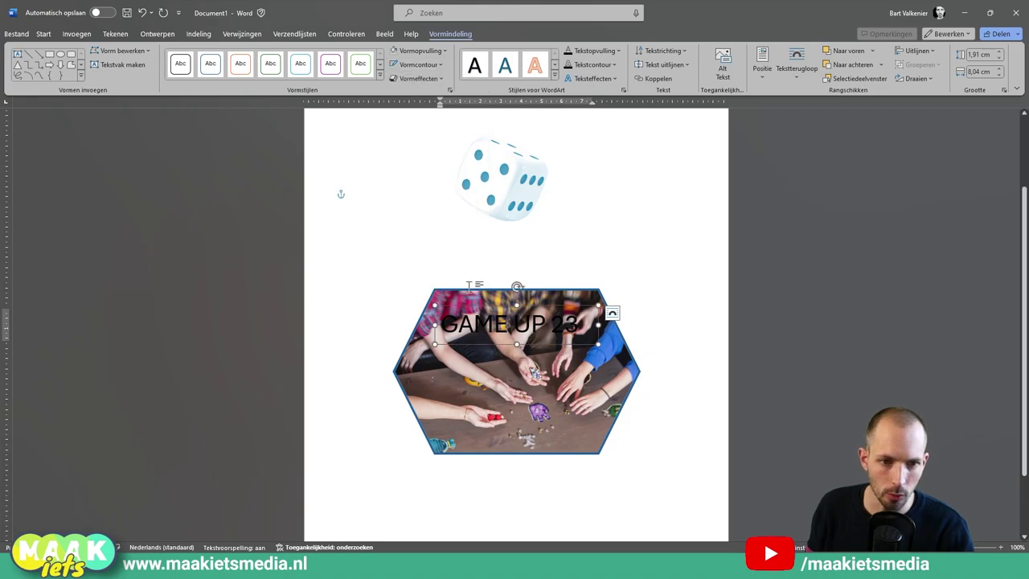
mouse_move(499, 306)
mouse_down()
mouse_move(438, 218)
mouse_move(482, 135)
mouse_move(498, 303)
mouse_up()
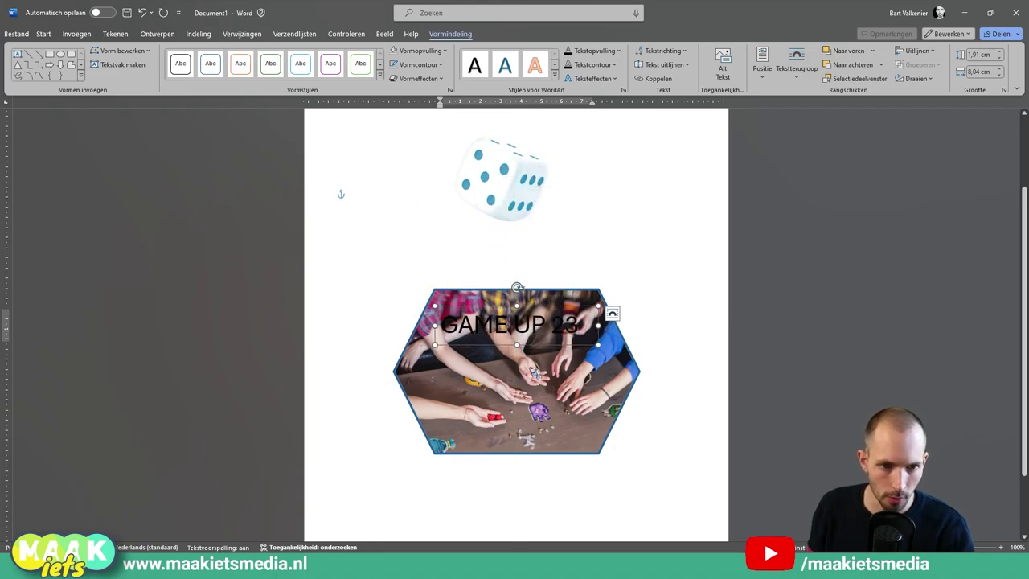
Give the GAME UP 23 text a white font colour
drag(442, 327, 585, 329)
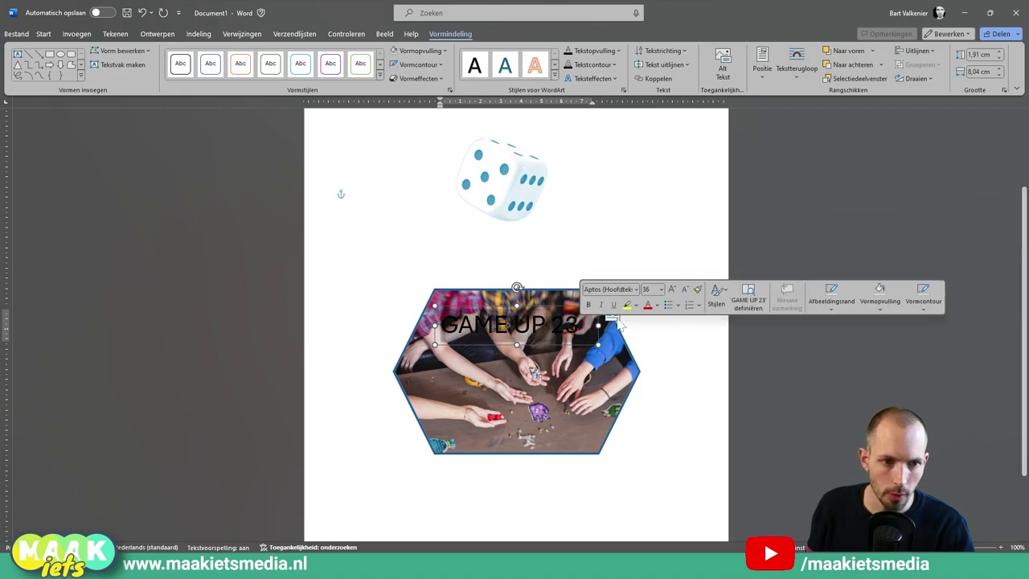
click(656, 306)
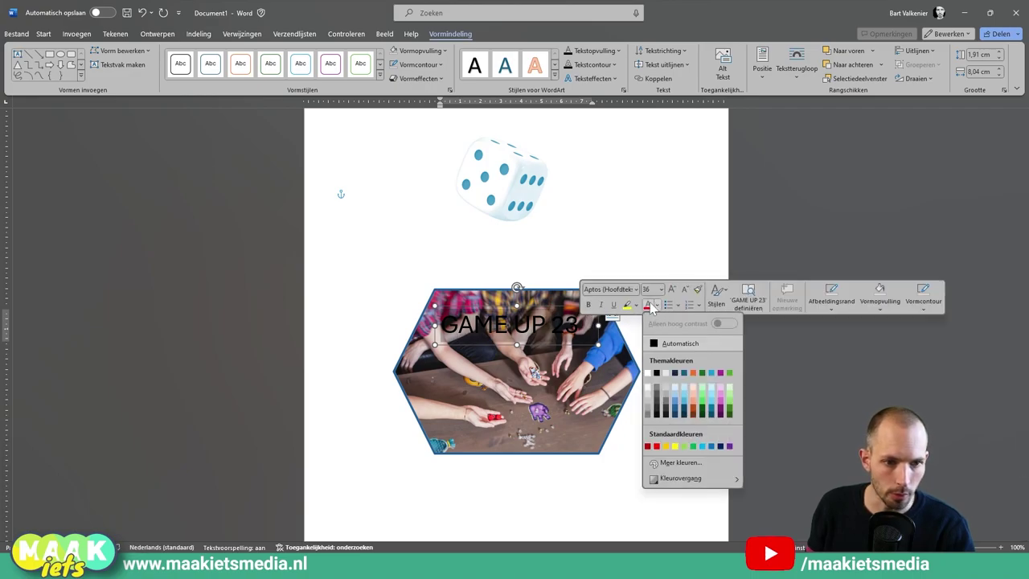
click(447, 332)
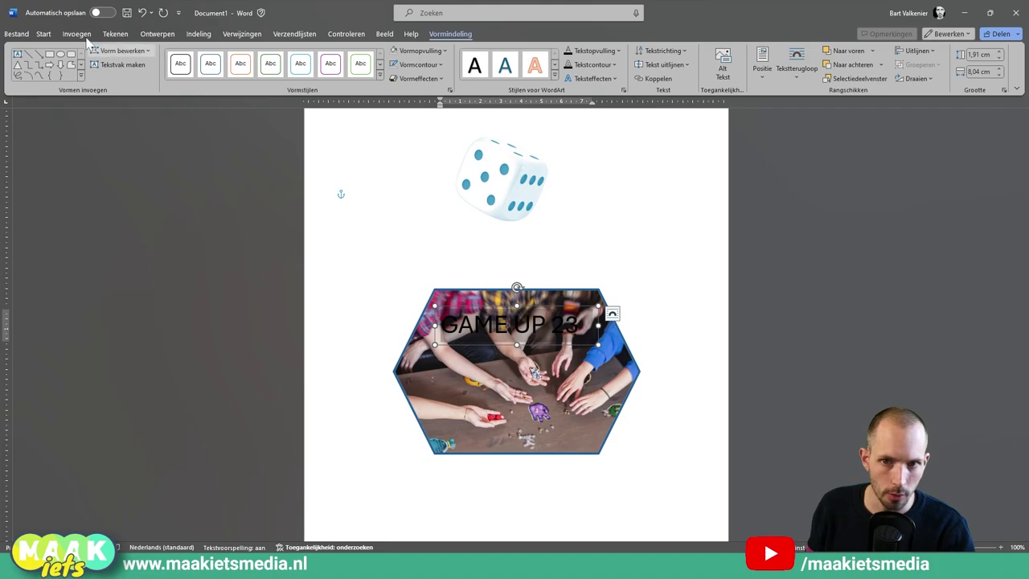
click(43, 34)
click(293, 73)
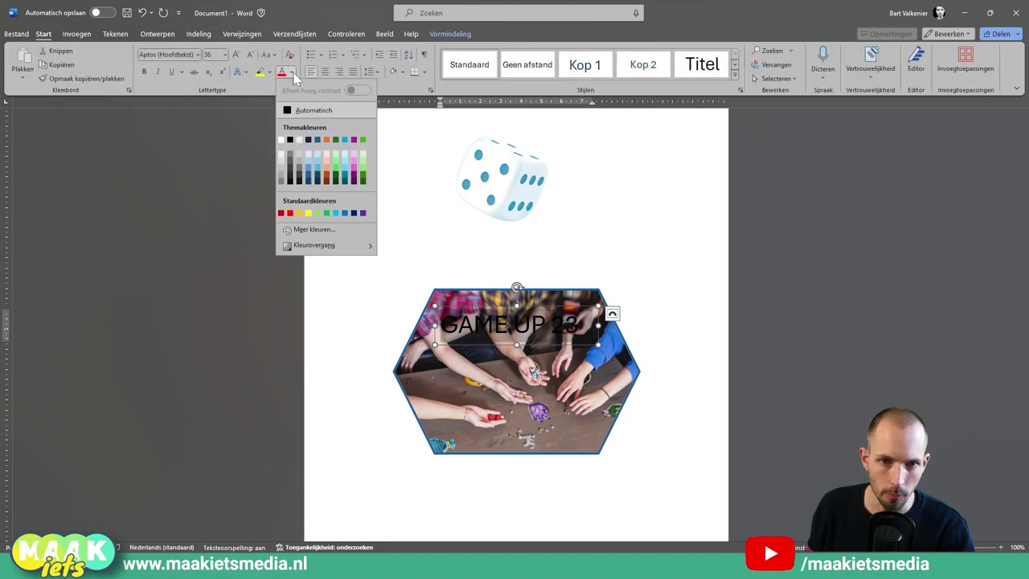
click(281, 140)
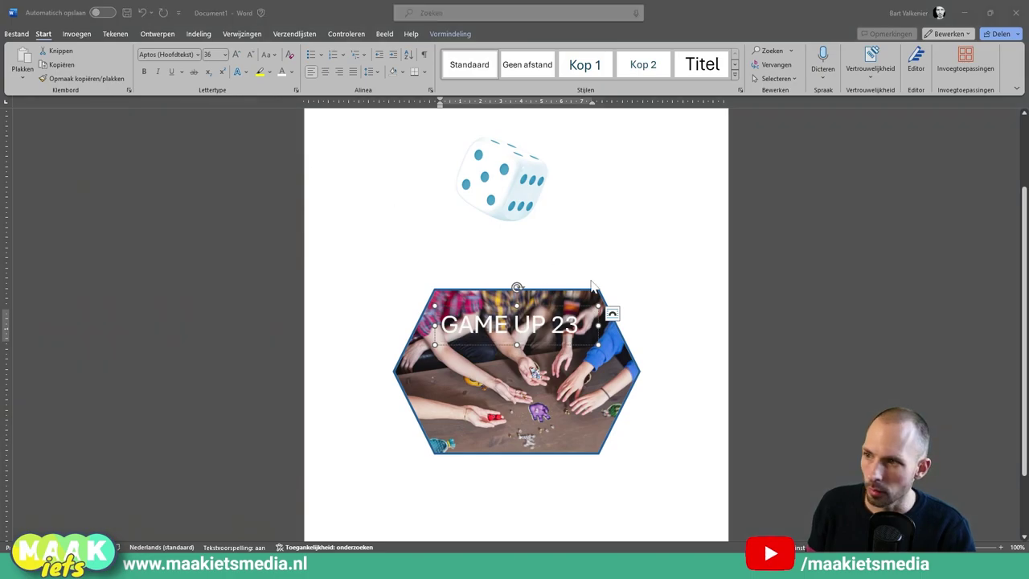
Check the assignment PDF's requirement for the outline of the caption's letters
key(alt+Tab)
click(547, 271)
drag(530, 283, 359, 283)
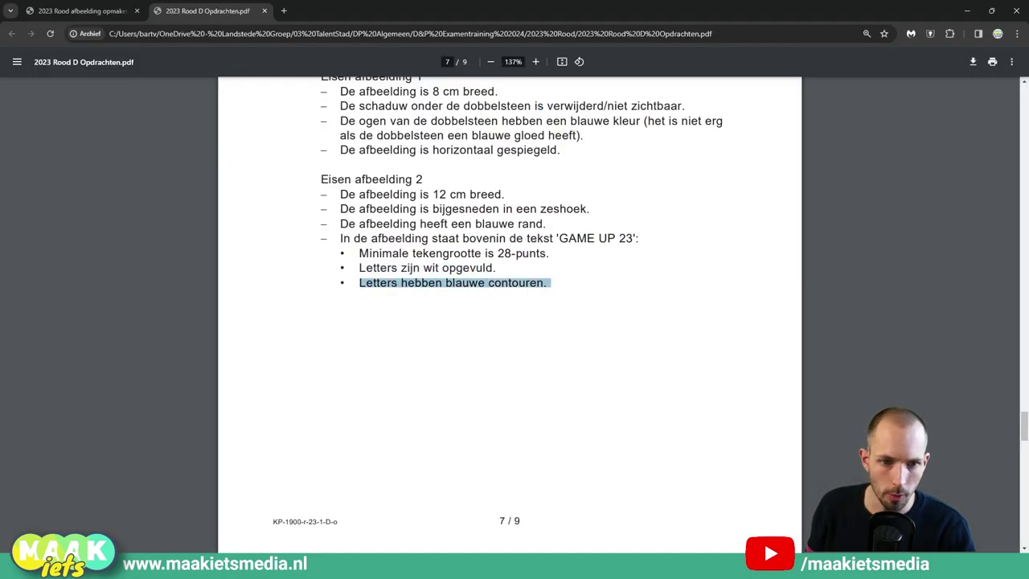
Switch back to Word and give the GAME UP 23 letters a dark blue text outline from the theme colours
key(alt+Tab)
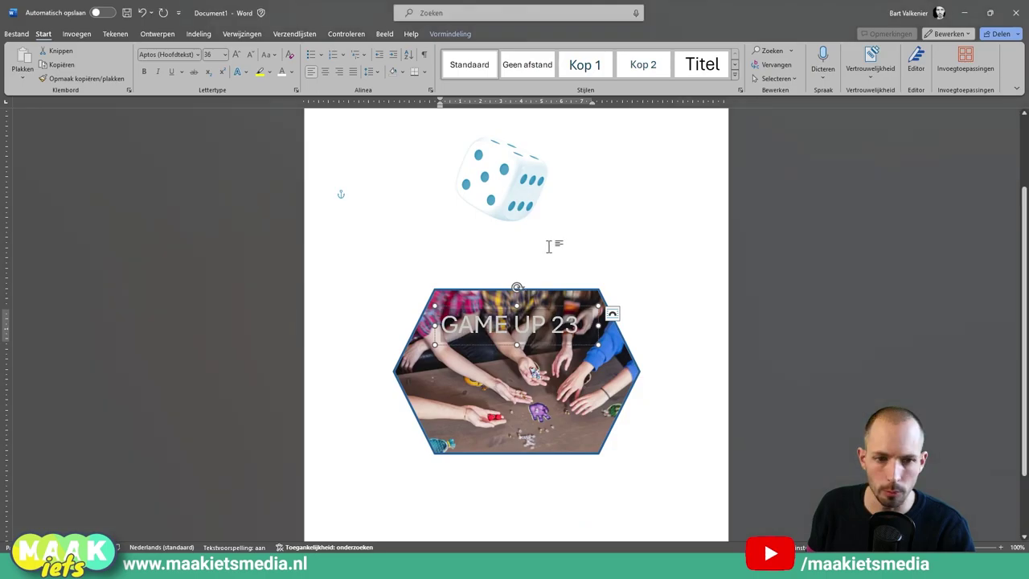
click(549, 246)
click(526, 323)
drag(444, 325, 590, 325)
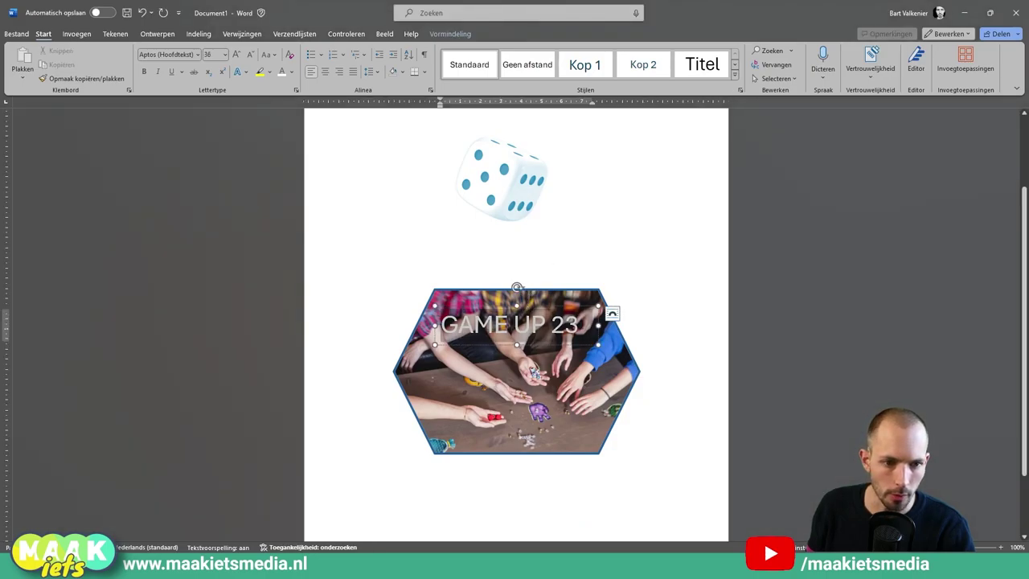
click(453, 34)
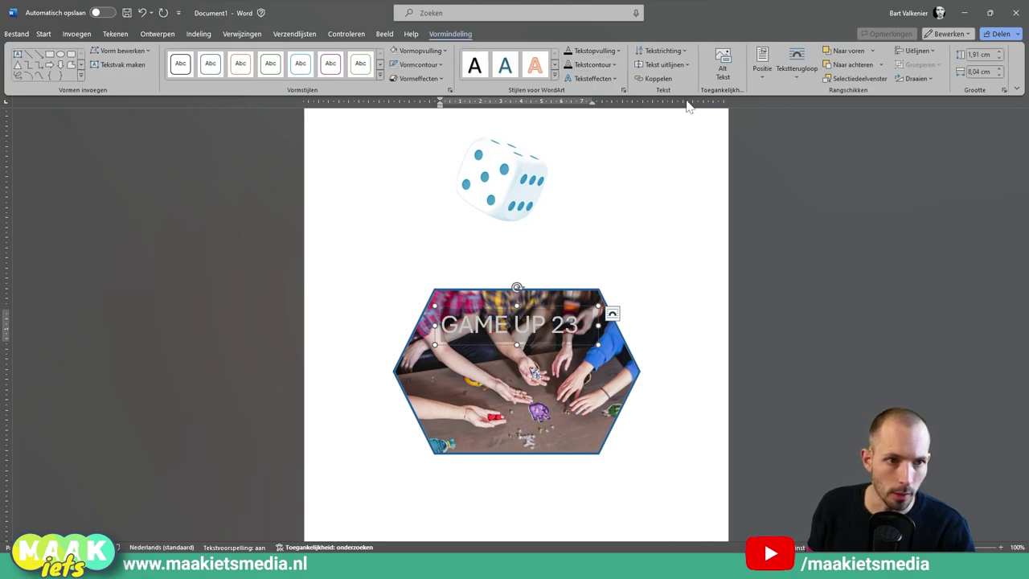
click(616, 65)
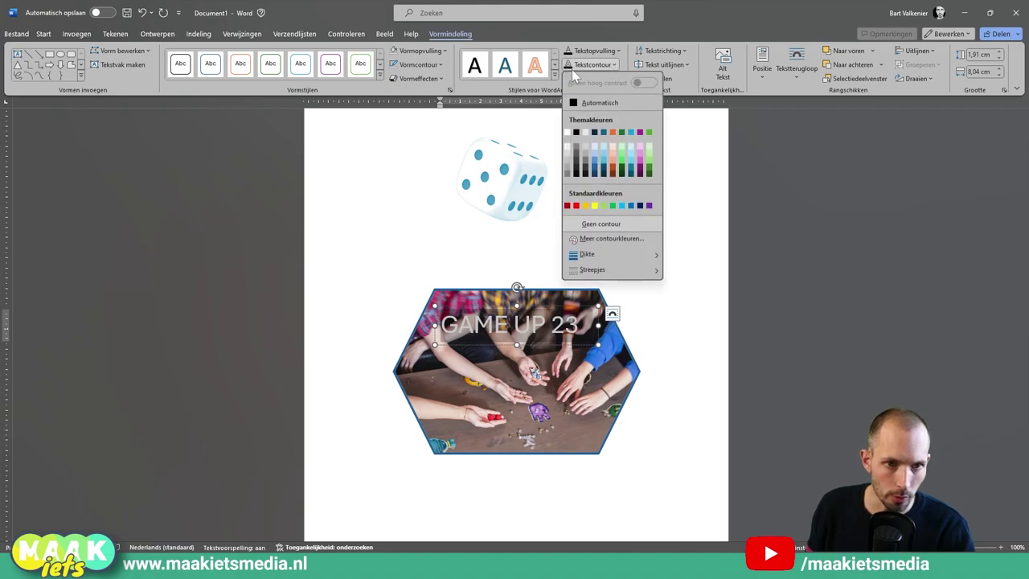
click(597, 172)
Set the weight of the GAME UP 23 text outline to 1½ pt
click(615, 65)
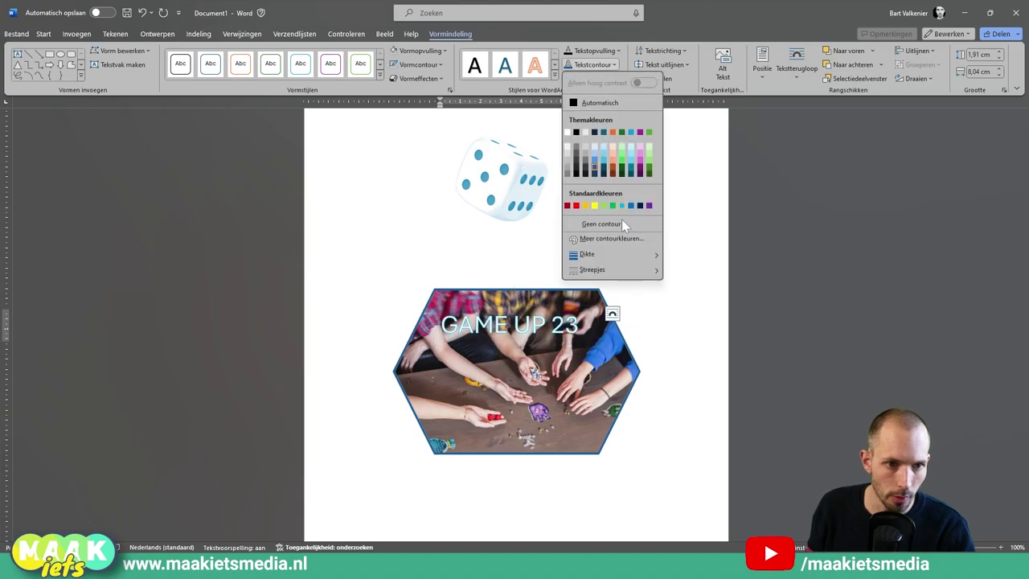
mouse_move(617, 256)
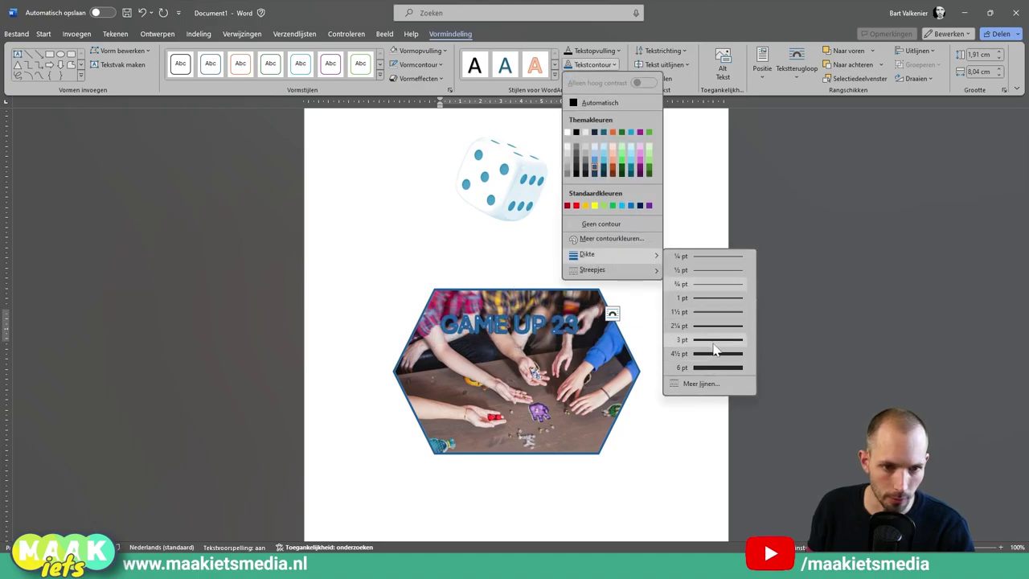
click(716, 312)
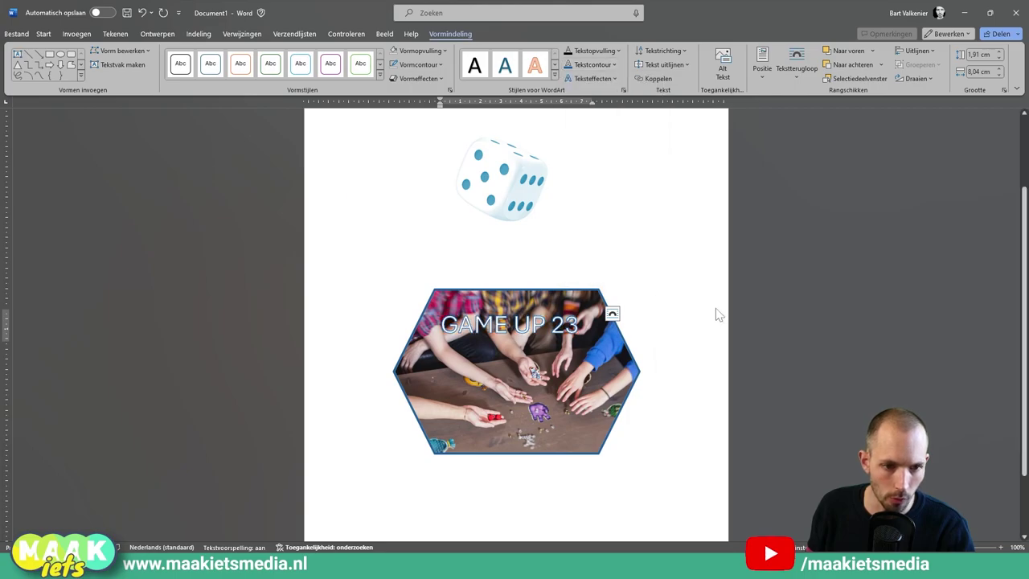
Move the GAME UP 23 text box slightly higher within the hexagonal photo
click(356, 193)
click(521, 304)
drag(533, 306, 533, 296)
click(643, 251)
Move the dice picture slightly lower, closer to the hexagonal photo, and check the page layout
drag(497, 178, 499, 211)
scroll(515, 322, down, 4)
scroll(521, 338, up, 4)
scroll(521, 338, down, 5)
scroll(521, 338, up, 2)
scroll(521, 338, down, 2)
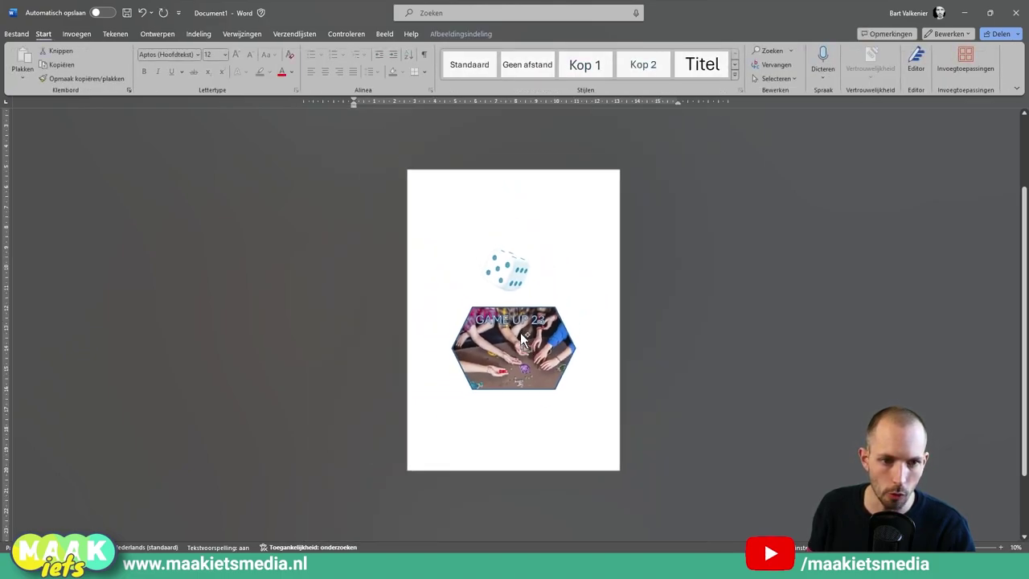
scroll(521, 338, up, 5)
click(562, 281)
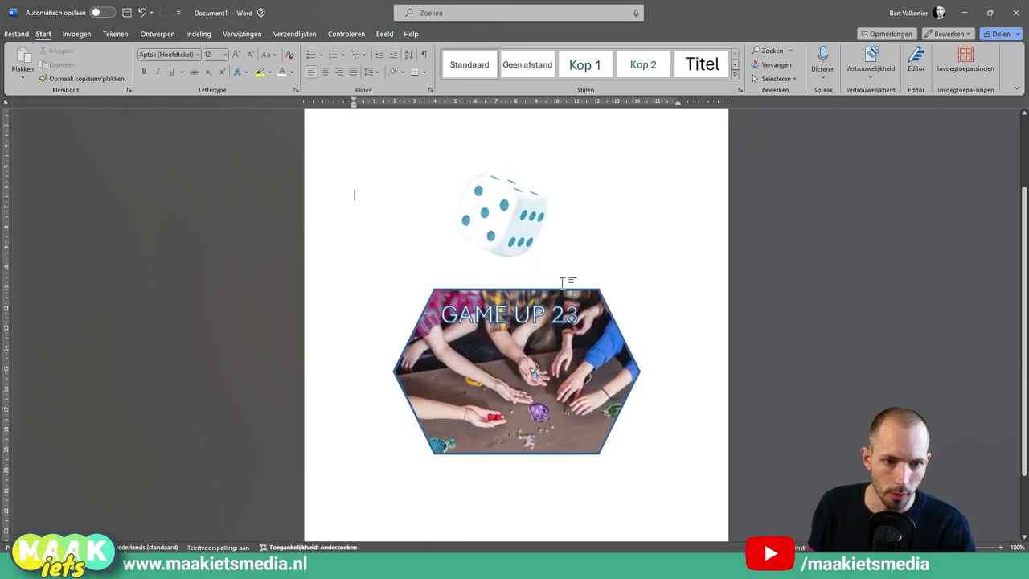
drag(528, 219, 526, 211)
Nudge the hexagonal photo and its GAME UP 23 text box so the caption sits neatly in the photo's upper part
drag(539, 369, 568, 371)
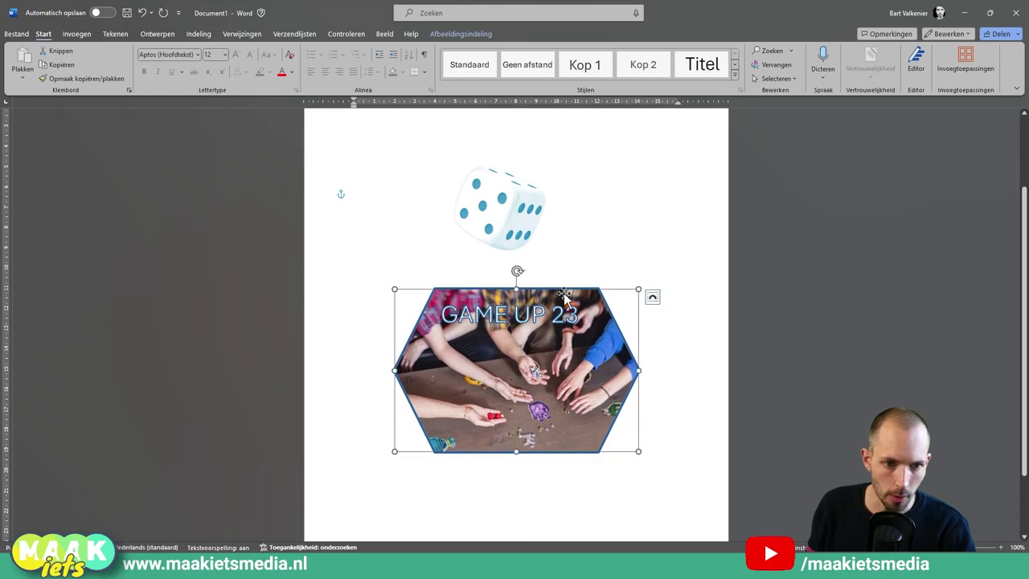
click(554, 308)
mouse_move(553, 294)
mouse_down()
mouse_move(573, 294)
mouse_move(555, 293)
mouse_up()
mouse_move(553, 381)
mouse_down()
mouse_move(573, 376)
mouse_move(555, 379)
mouse_up()
click(655, 193)
Select the hexagonal photo together with the GAME UP 23 text box and group them
click(555, 371)
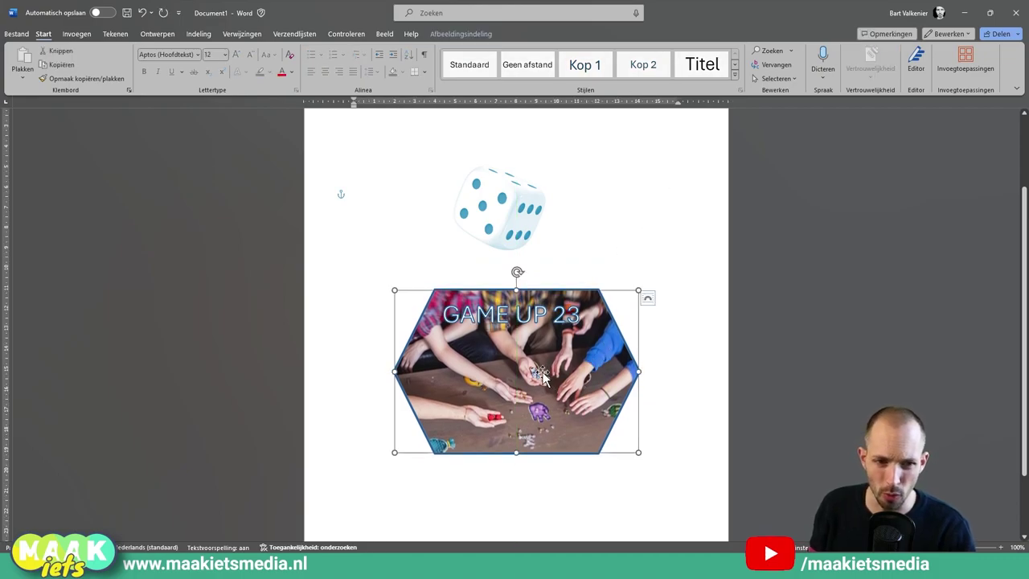
click(586, 281)
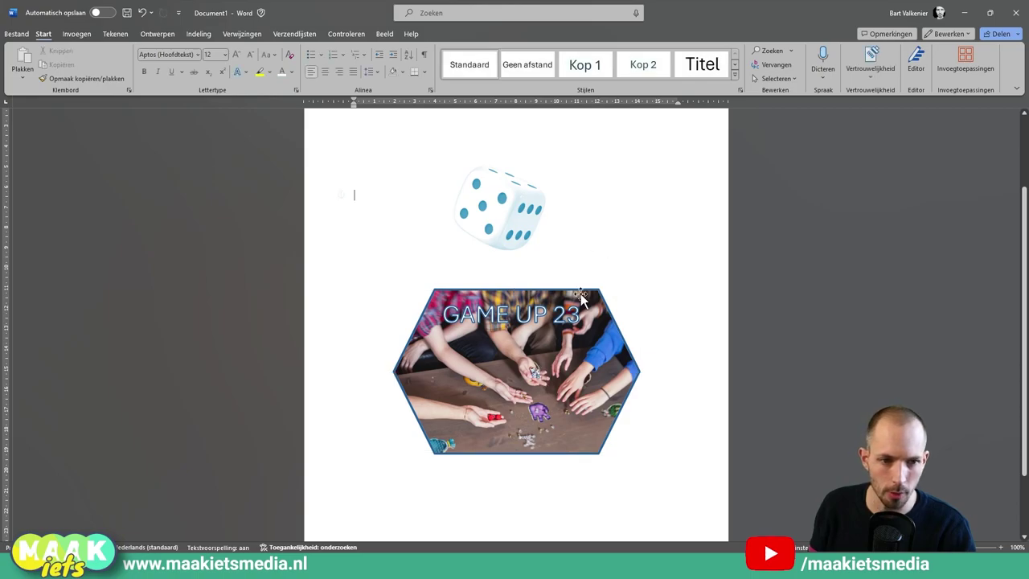
click(555, 354)
click(597, 237)
click(516, 363)
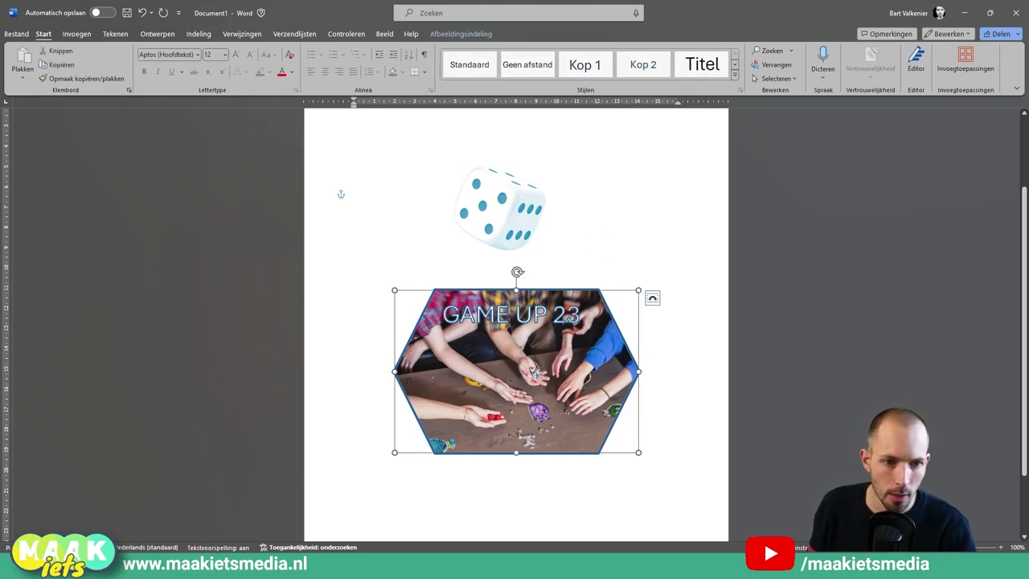
click(511, 315)
click(501, 299)
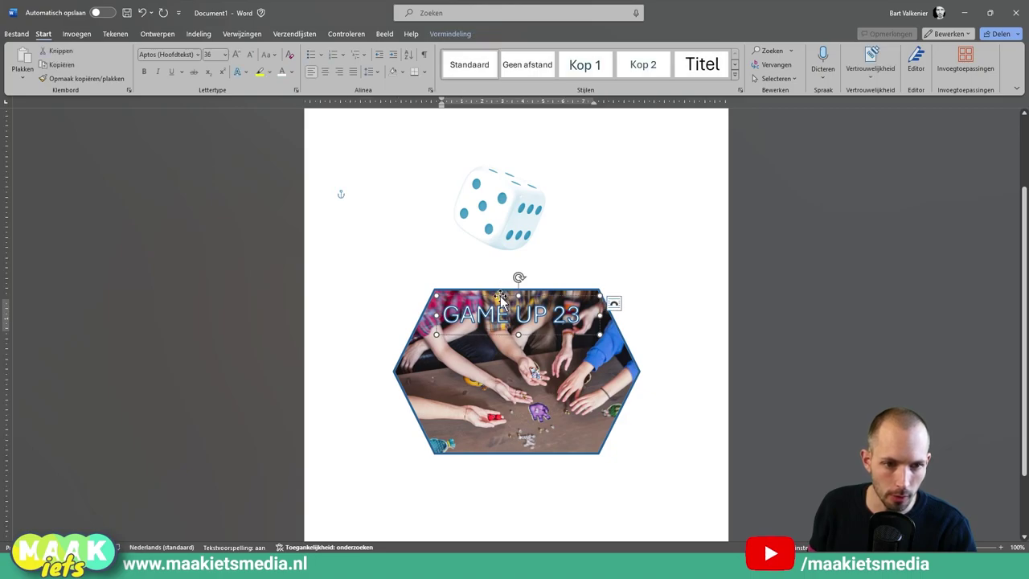
click(514, 376)
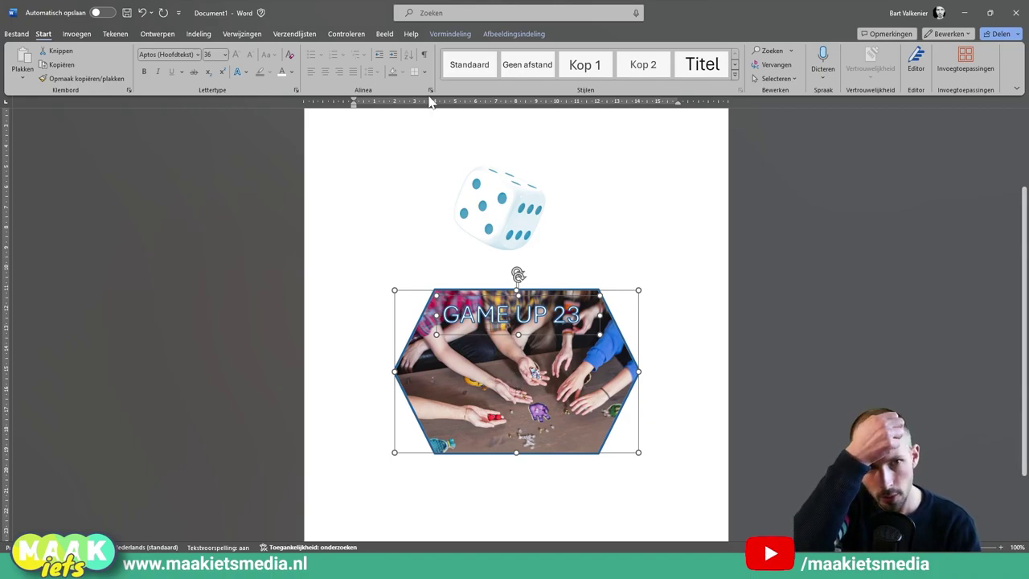
click(451, 34)
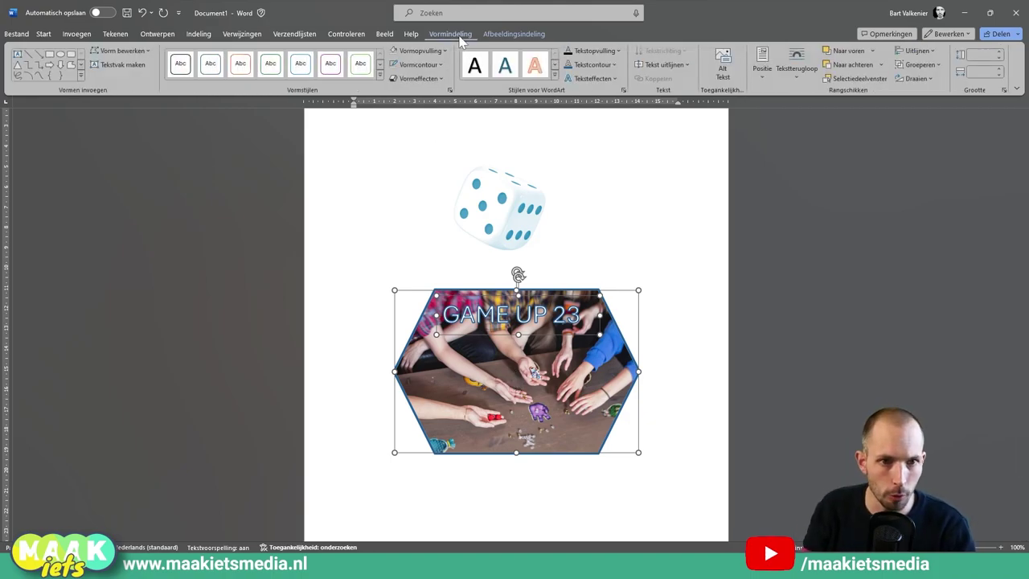
click(928, 67)
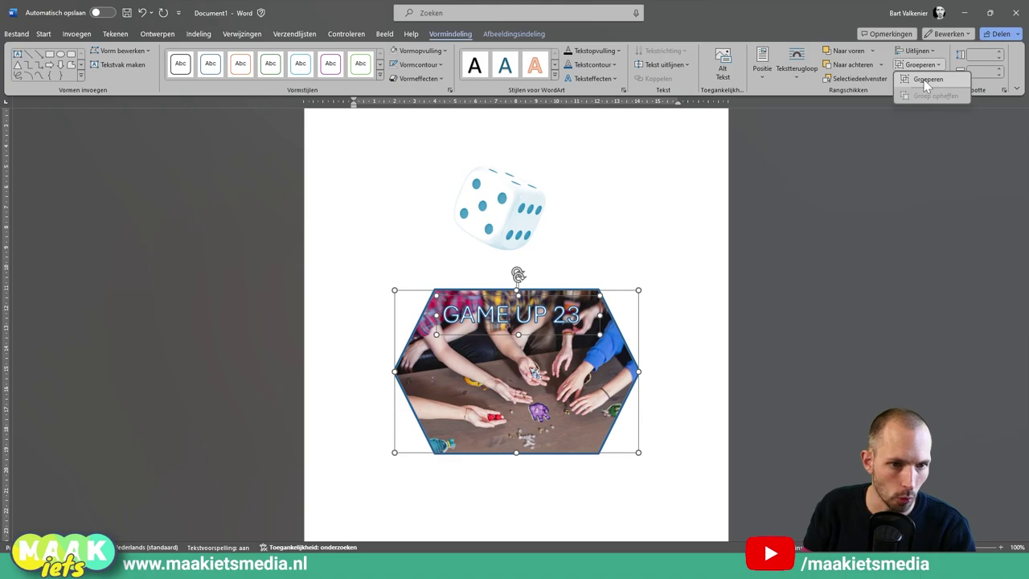
click(926, 81)
Move the grouped photo and caption lower on the page
click(652, 228)
click(527, 347)
drag(527, 347, 533, 383)
click(511, 336)
drag(505, 345, 505, 391)
Adjust the photo and caption separately within the group, placing GAME UP 23 in the upper part of the hexagon
mouse_move(515, 435)
mouse_down()
mouse_move(491, 485)
mouse_move(499, 438)
mouse_up()
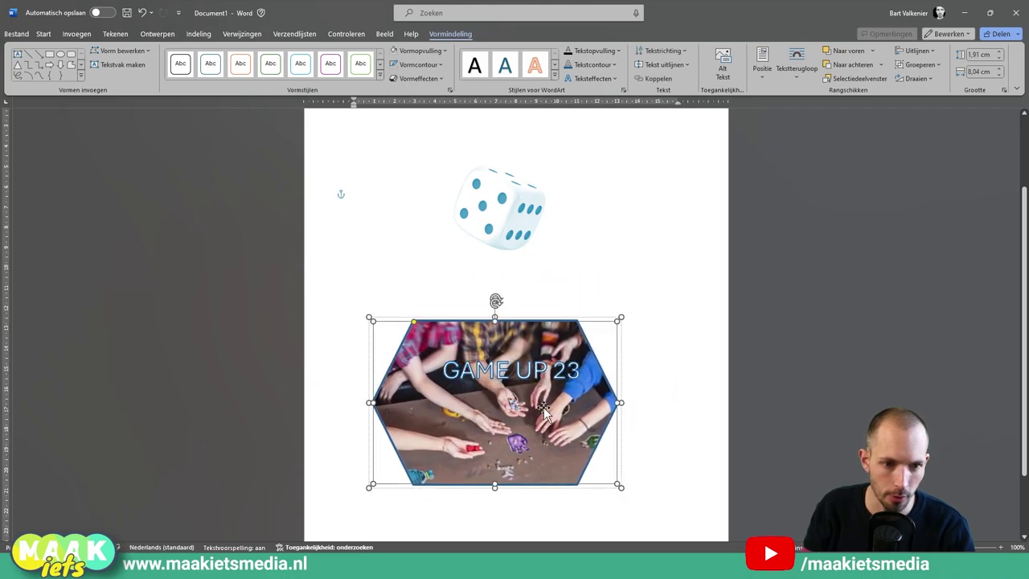
mouse_move(553, 325)
mouse_down()
mouse_move(583, 305)
mouse_move(548, 305)
mouse_move(549, 326)
mouse_up()
click(476, 325)
drag(476, 325, 476, 304)
Move the grouped photo and caption to the horizontal centre of the page
click(513, 406)
mouse_move(514, 406)
mouse_down()
mouse_move(566, 419)
mouse_move(502, 386)
mouse_move(529, 392)
mouse_move(519, 400)
mouse_up()
scroll(557, 381, down, 2)
scroll(557, 384, up, 3)
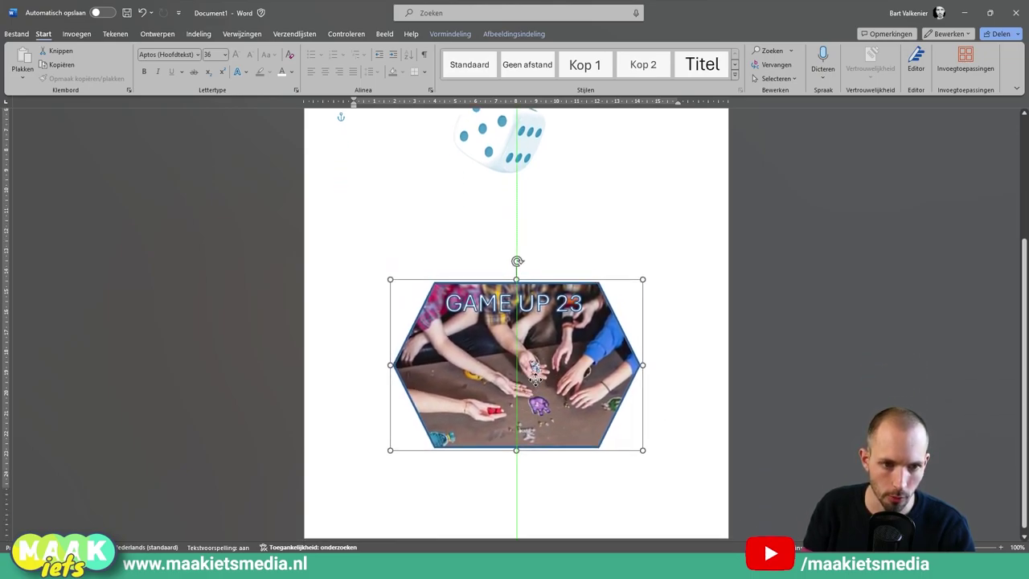
Move the dice picture lower so it sits centrally above the grouped photo, and deselect it
drag(505, 176, 511, 227)
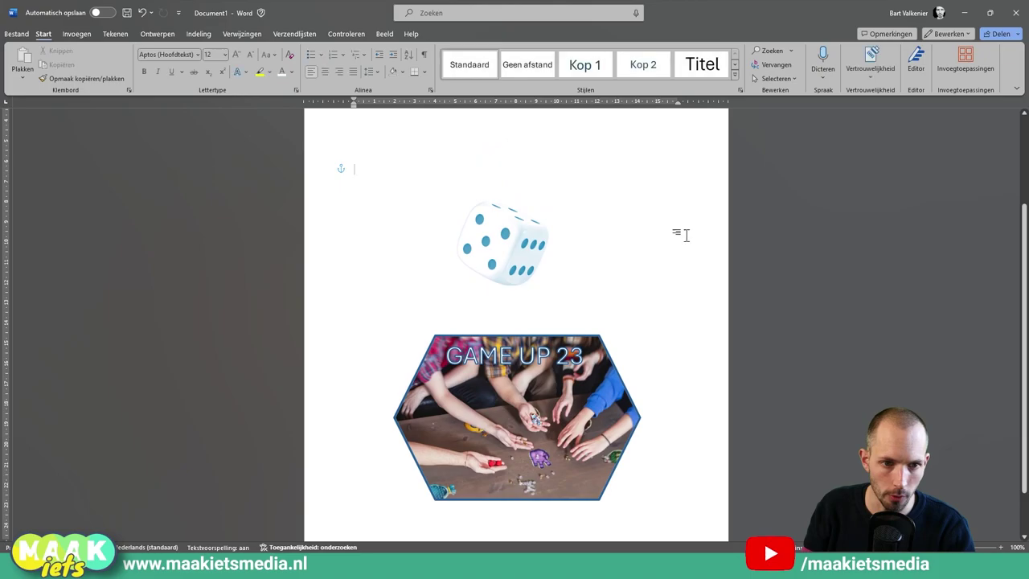
click(629, 250)
scroll(629, 251, down, 2)
scroll(628, 251, up, 2)
scroll(516, 362, down, 2)
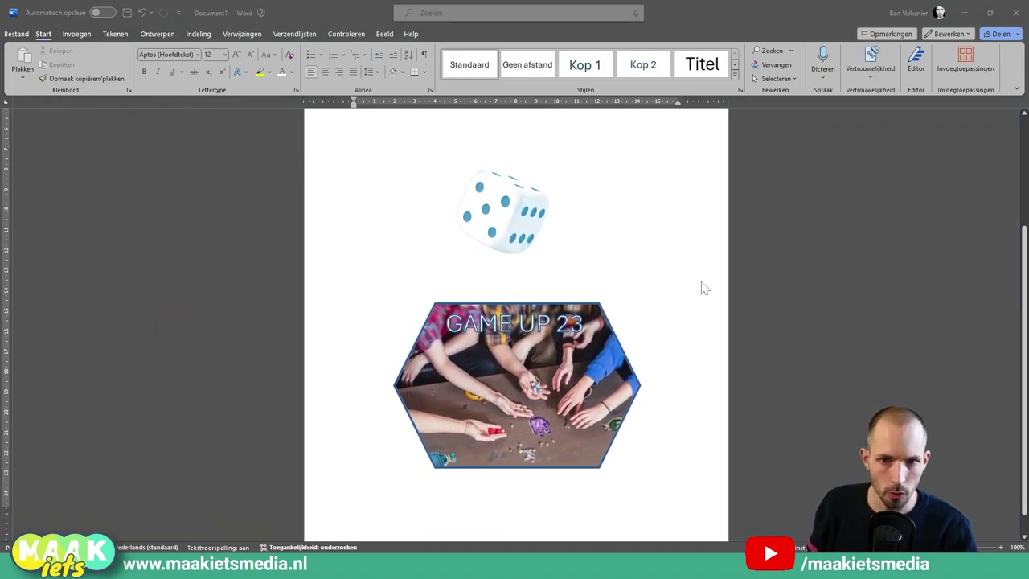
Switch to the assignment PDF in the browser and review the working method and requirements of Afbeeldingen opmaken
key(alt+Tab)
scroll(509, 309, up, 4)
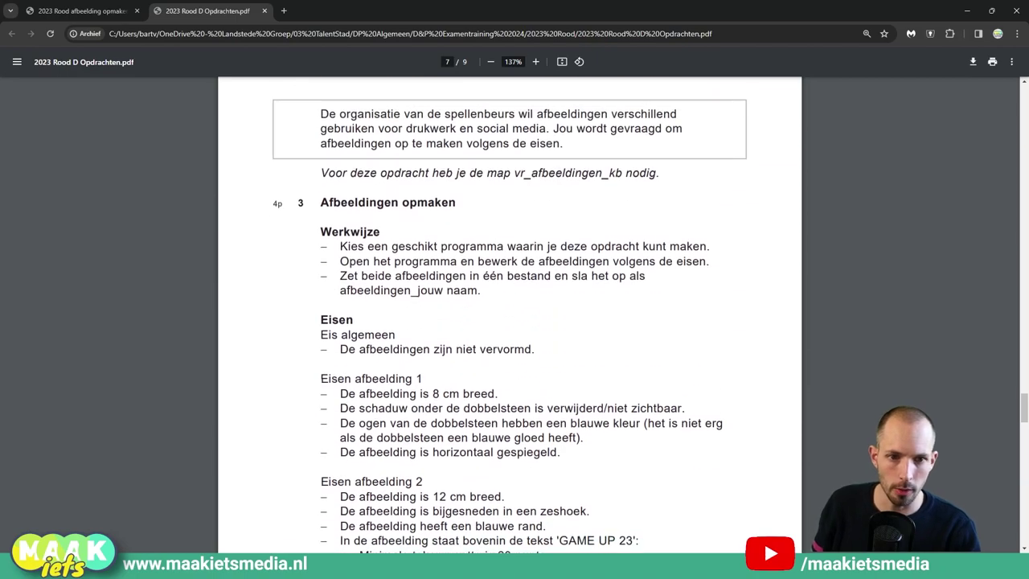
drag(328, 168, 436, 168)
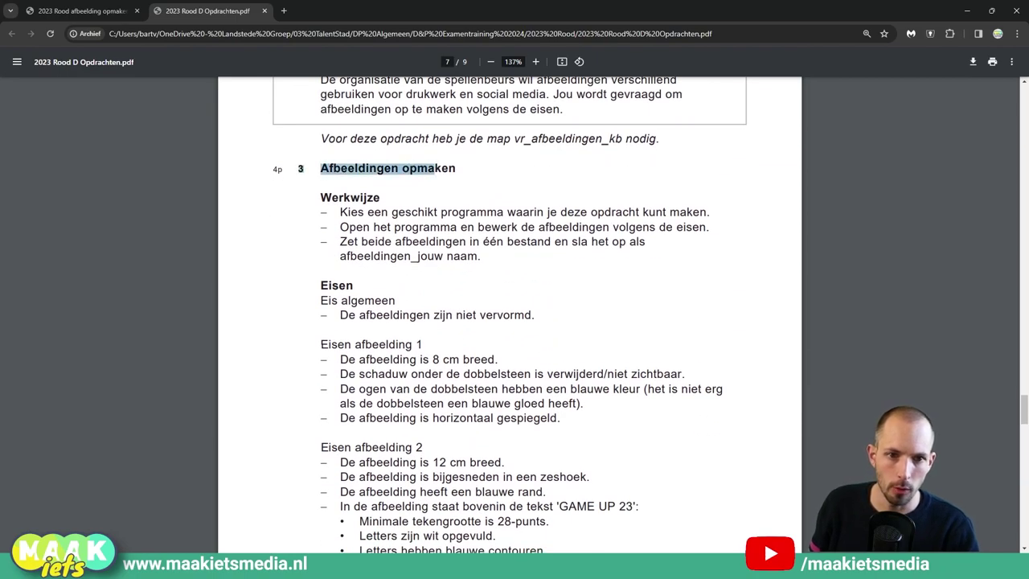
scroll(508, 250, down, 1)
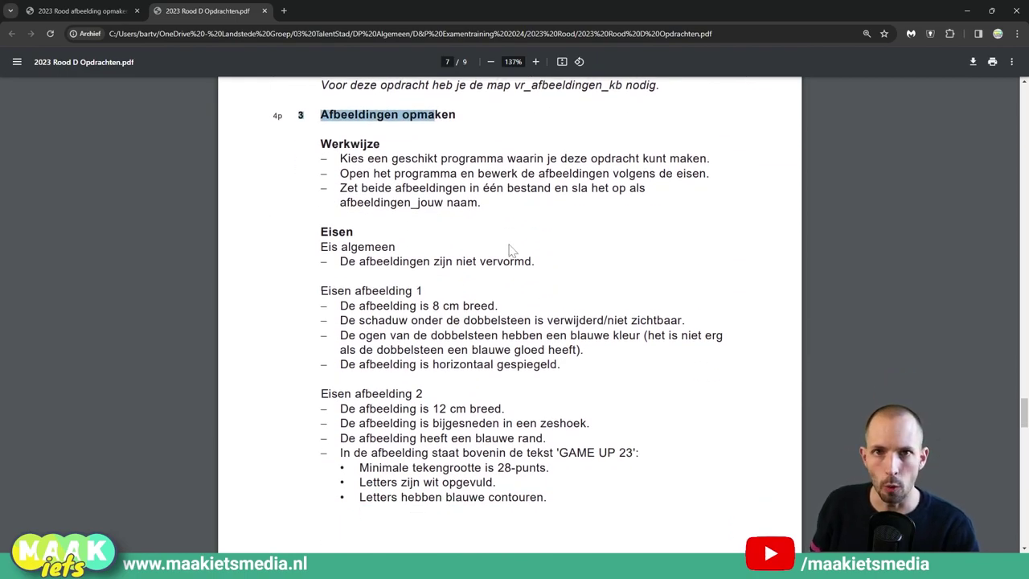